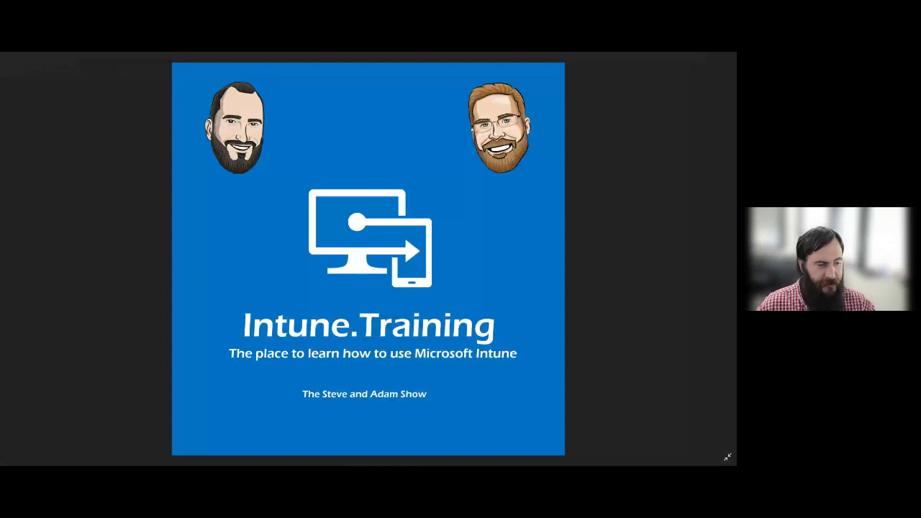
Switch to the Azure portal in the browser, enlarge the page and open the Microsoft Intune list of all users
{"action": "key", "text": "alt+Tab"}
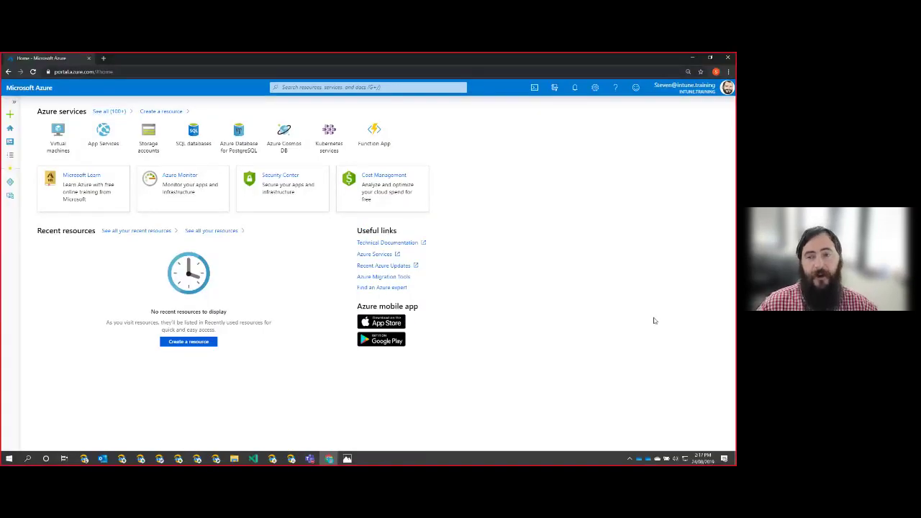
{"action": "key", "text": "ctrl+plus"}
{"action": "key", "text": "ctrl+plus"}
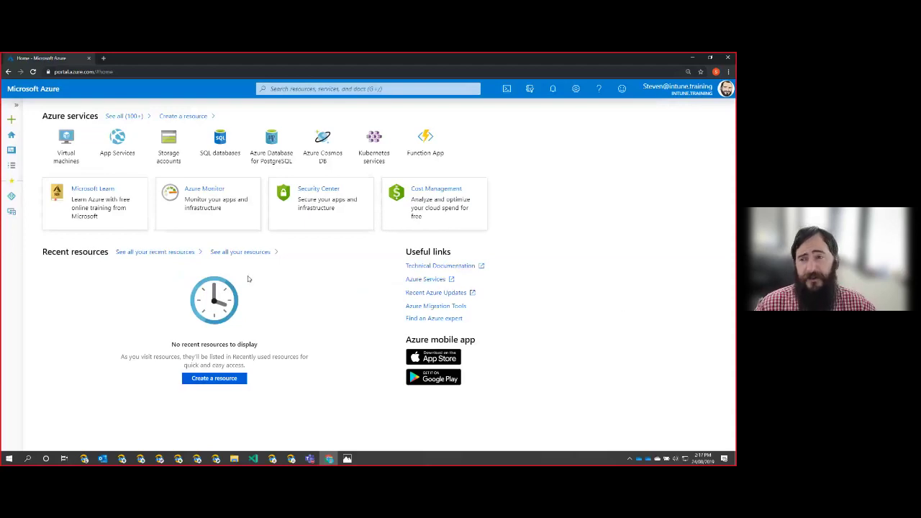
{"action": "left_click", "coordinate": [11, 212]}
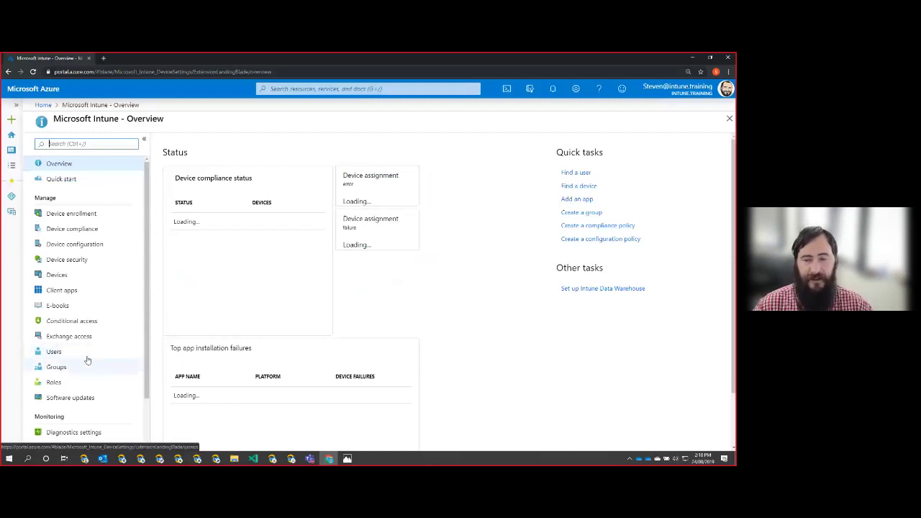
{"action": "left_click", "coordinate": [87, 355]}
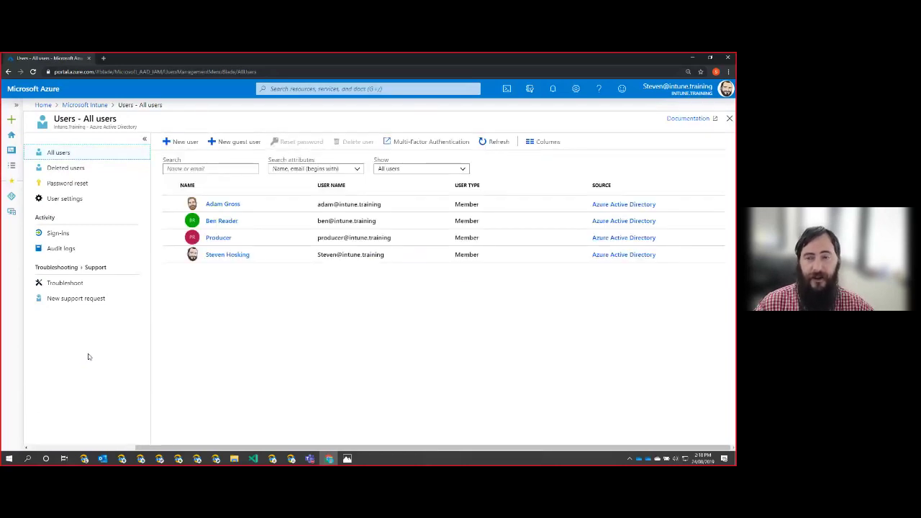
Open the first listed user's profile and review its troubleshooting page of solutions to common problems
{"action": "left_click", "coordinate": [218, 206]}
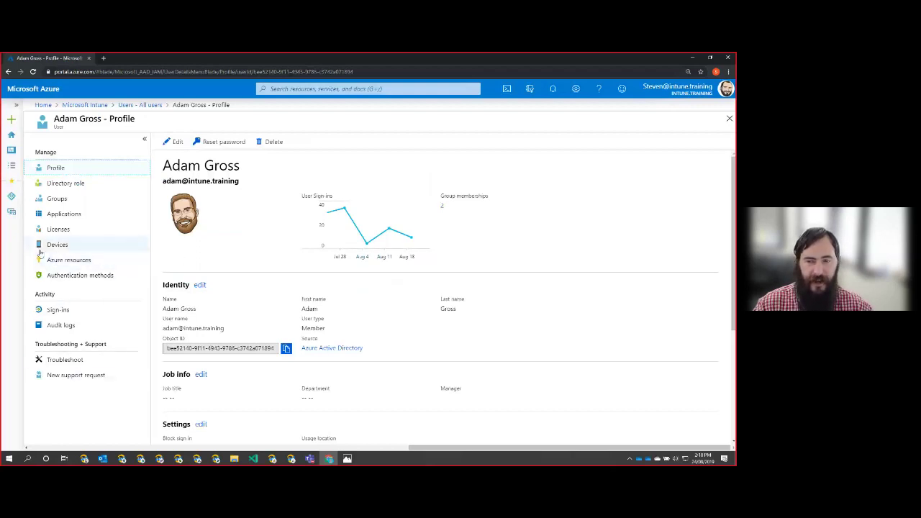
{"action": "left_click", "coordinate": [48, 362]}
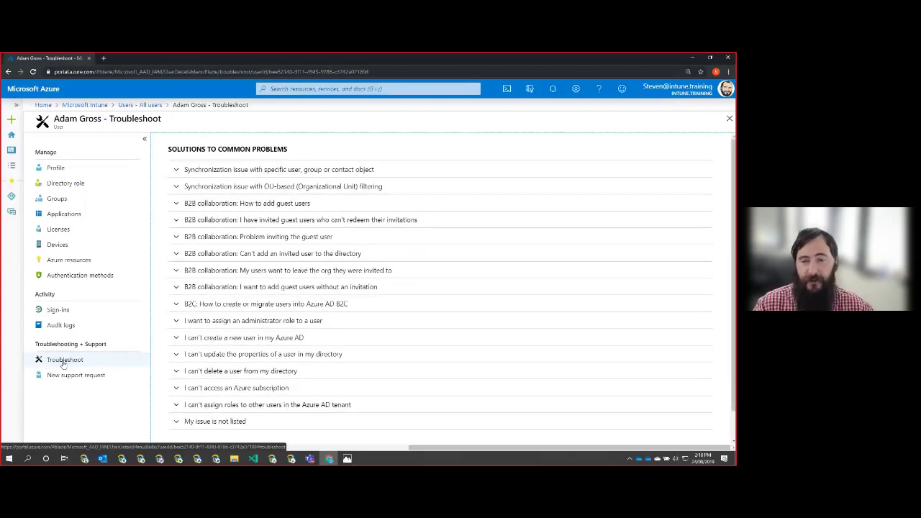
{"action": "scroll", "coordinate": [374, 273], "scroll_direction": "down", "scroll_amount": 1}
{"action": "scroll", "coordinate": [374, 282], "scroll_direction": "up", "scroll_amount": 1}
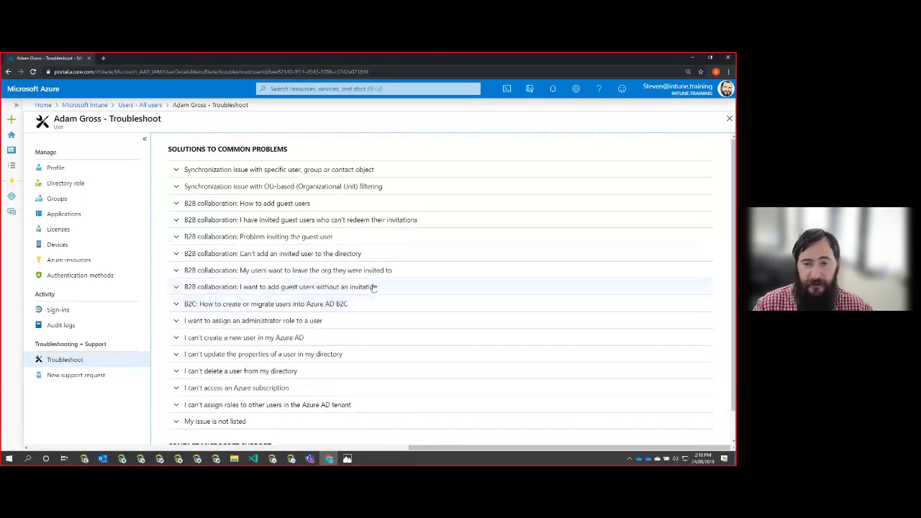
Open DESKTOP-M7707V8 from the user's devices and examine its activity, compliance, MDM, user name, owner and version details
{"action": "left_click", "coordinate": [110, 245]}
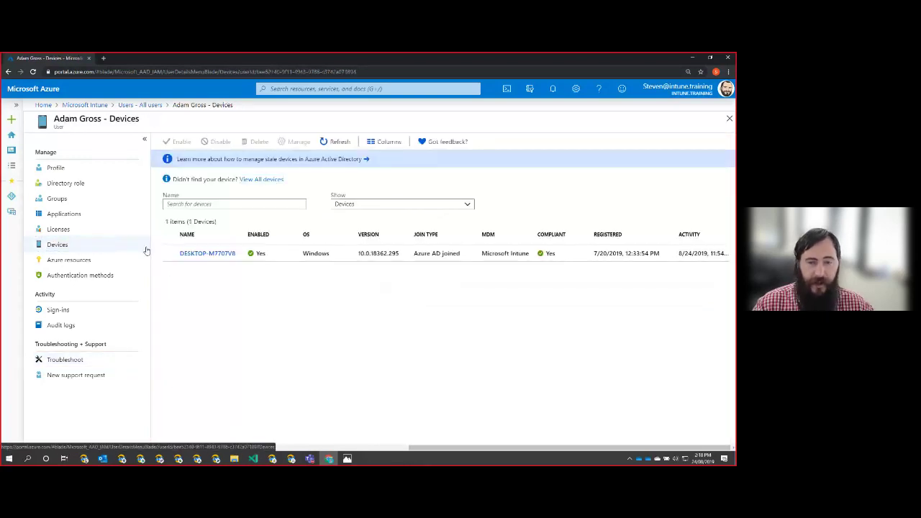
{"action": "left_click", "coordinate": [208, 254]}
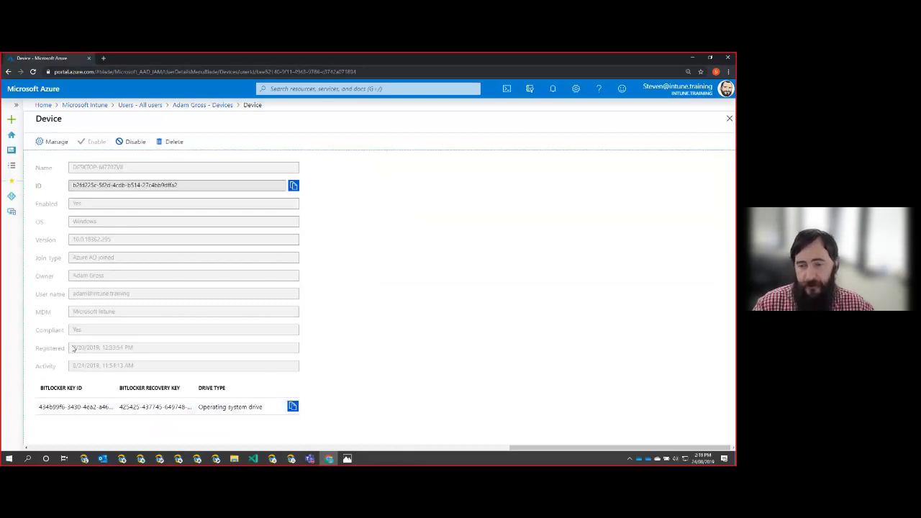
{"action": "left_click_drag", "start_coordinate": [74, 347], "coordinate": [60, 367]}
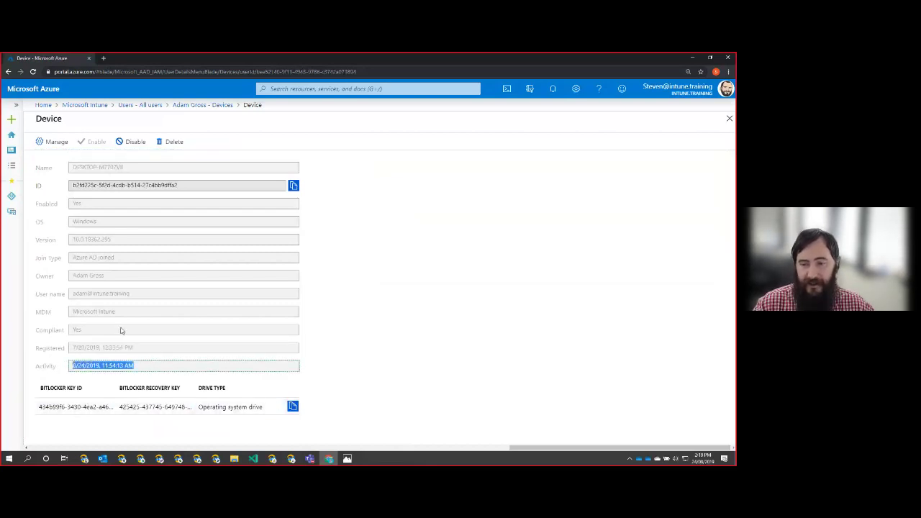
{"action": "left_click_drag", "start_coordinate": [121, 331], "coordinate": [46, 338]}
{"action": "left_click_drag", "start_coordinate": [136, 307], "coordinate": [63, 312]}
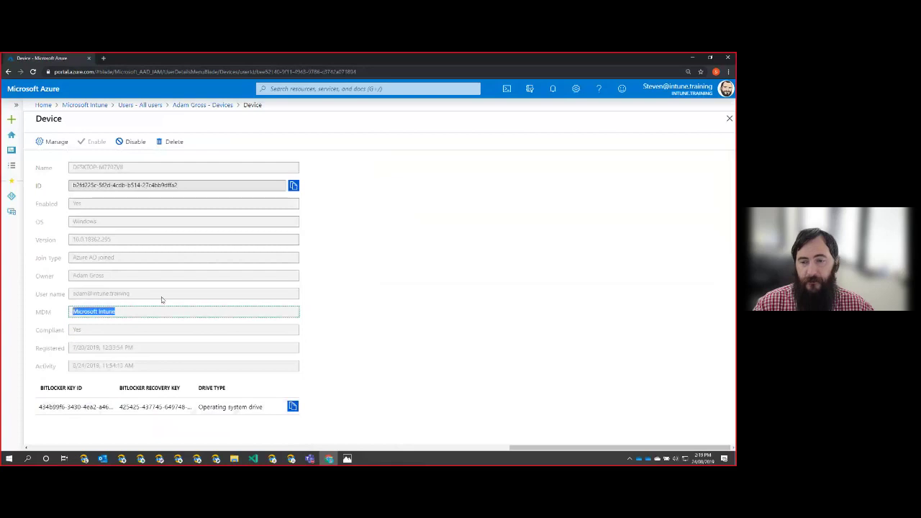
{"action": "left_click_drag", "start_coordinate": [163, 298], "coordinate": [47, 294]}
{"action": "left_click", "coordinate": [138, 269]}
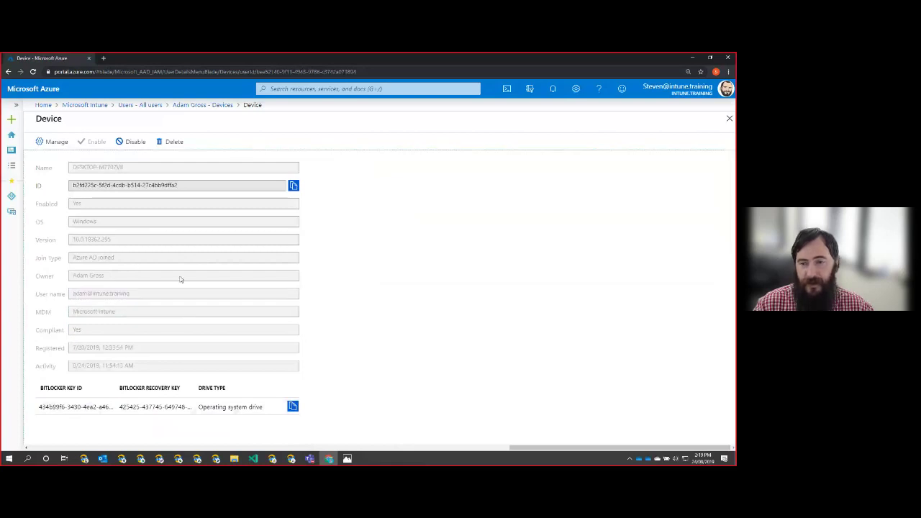
{"action": "double_click", "coordinate": [120, 242]}
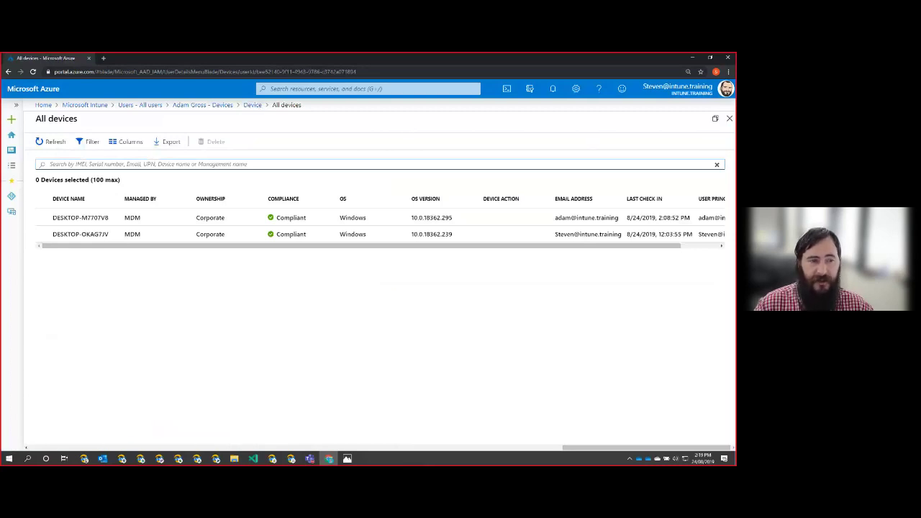
Close the list of all devices and copy the device name from the device's details
{"action": "left_click", "coordinate": [729, 118]}
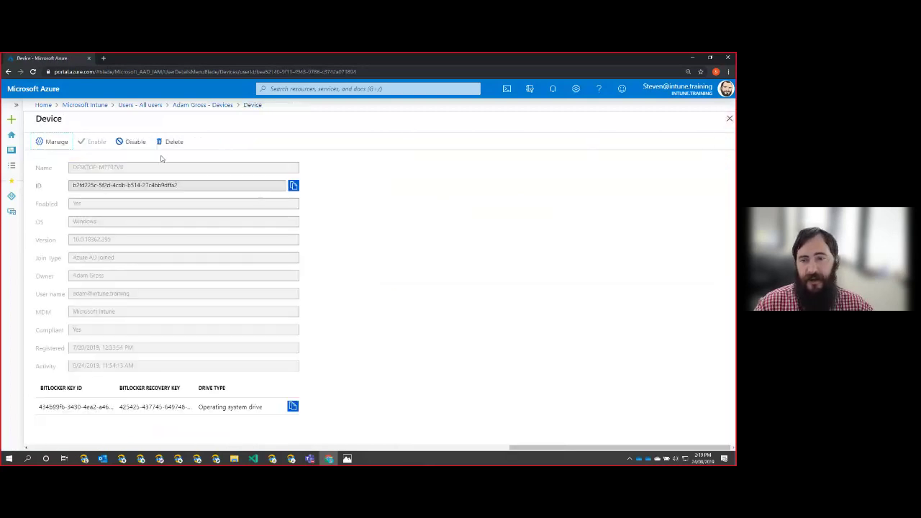
{"action": "left_click_drag", "start_coordinate": [124, 167], "coordinate": [80, 173]}
{"action": "key", "text": "ctrl+c"}
{"action": "right_click", "coordinate": [113, 174]}
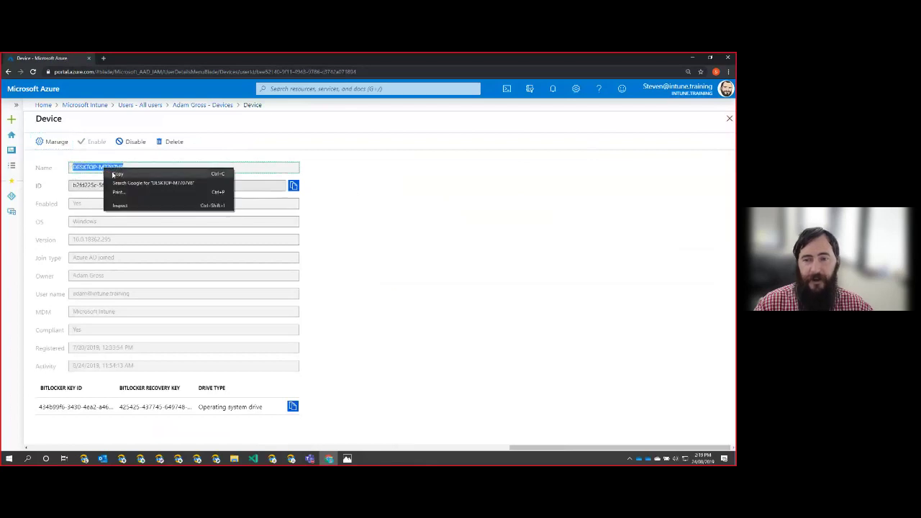
{"action": "left_click", "coordinate": [115, 174]}
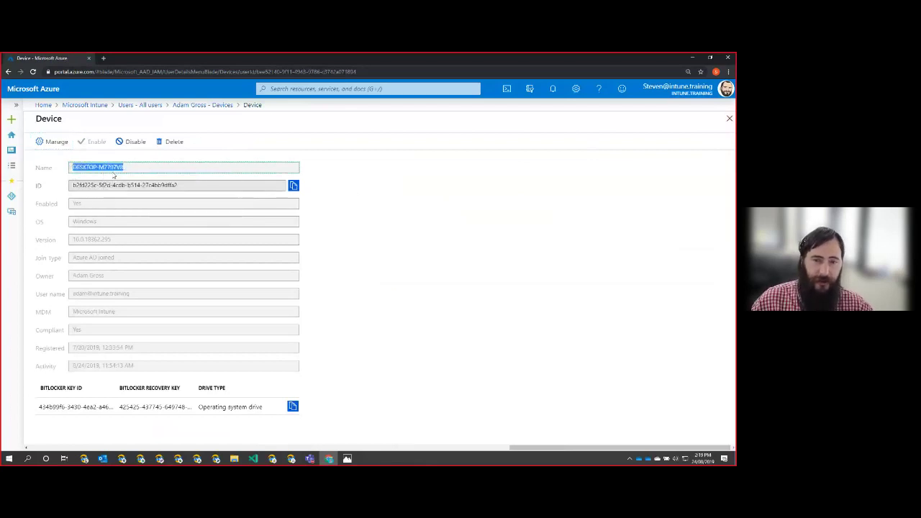
Go to device management, search all devices for DESKTOP-M7707V8 and open that device's overview
{"action": "left_click", "coordinate": [54, 142]}
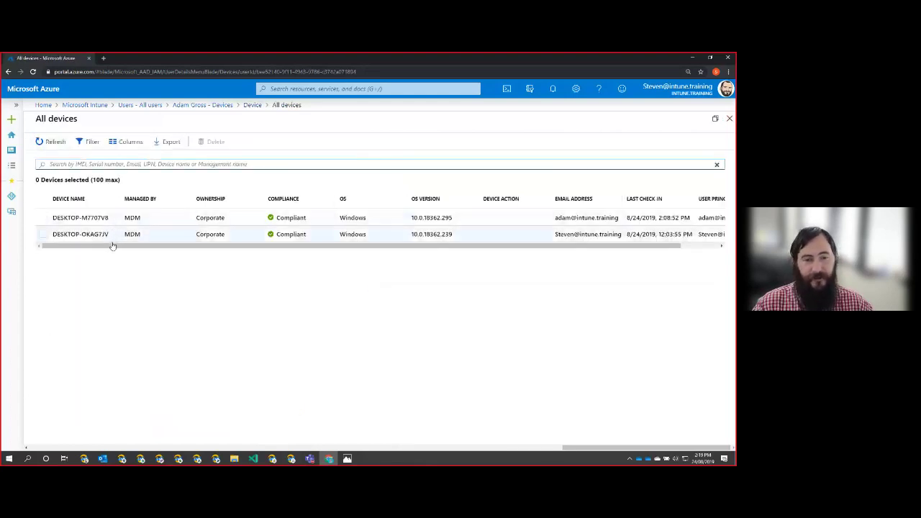
{"action": "right_click", "coordinate": [134, 169]}
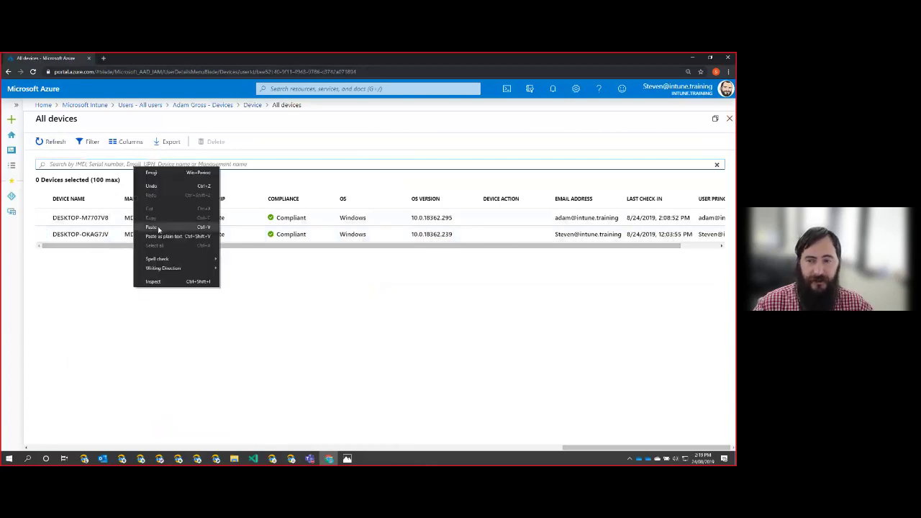
{"action": "left_click", "coordinate": [151, 226]}
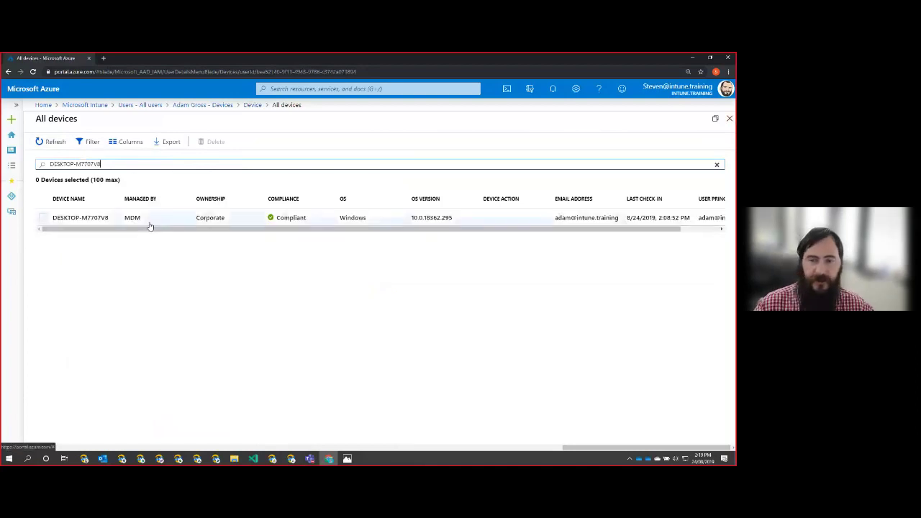
{"action": "left_click", "coordinate": [103, 220]}
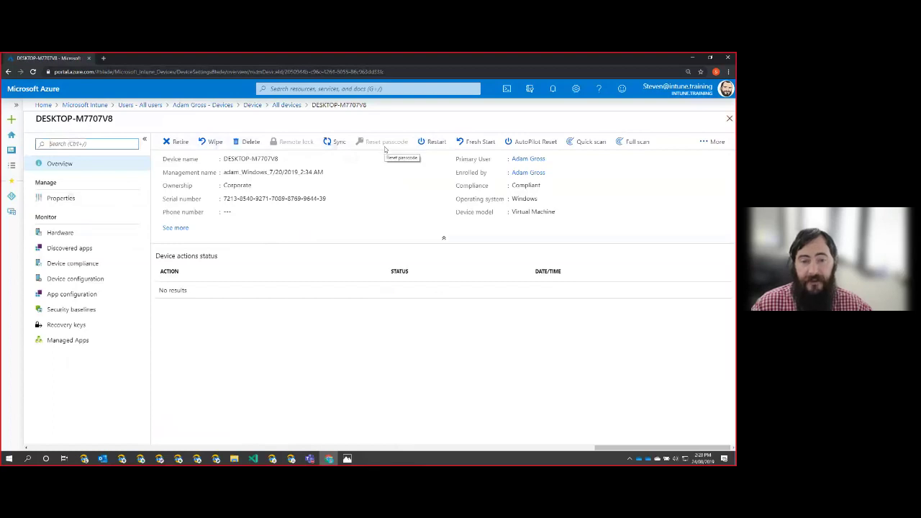
View the additional remote actions available for the device and expand its full overview details
{"action": "left_click", "coordinate": [715, 143]}
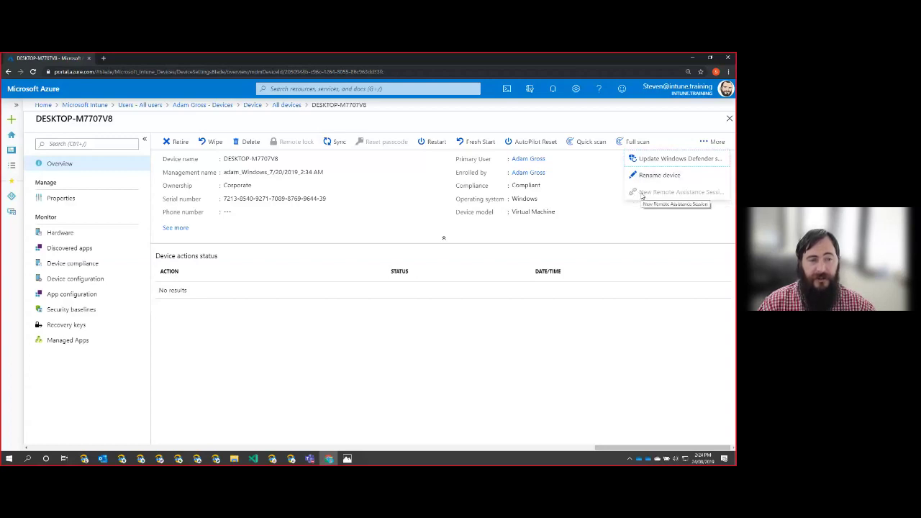
{"action": "left_click", "coordinate": [175, 227]}
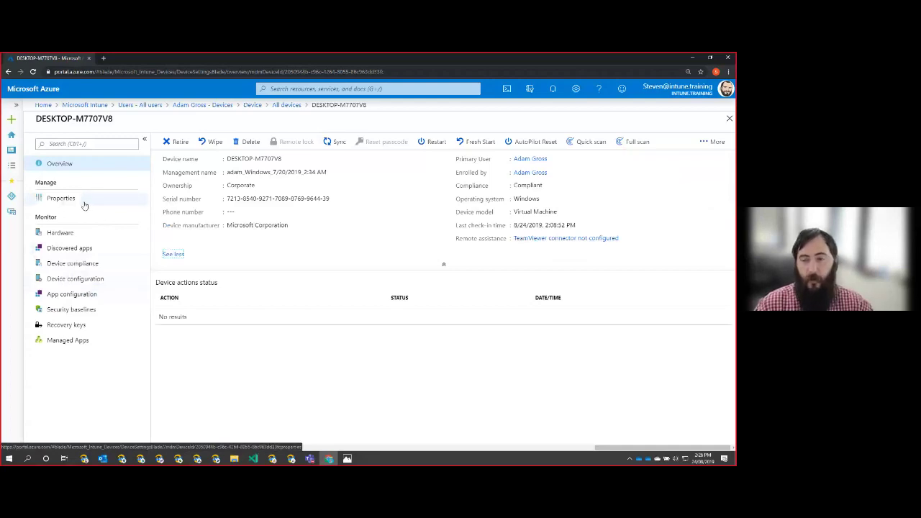
Open the device's properties and review the device ownership options and the assigned scope tags
{"action": "left_click", "coordinate": [77, 201]}
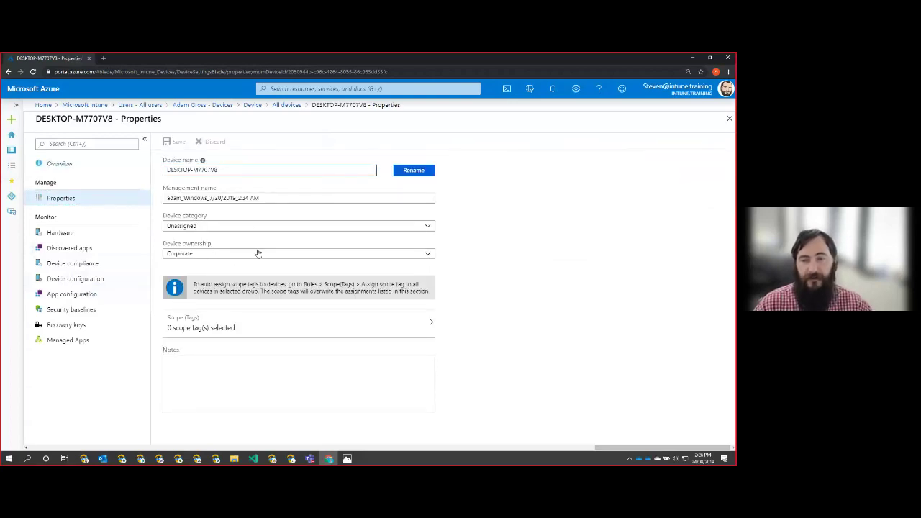
{"action": "left_click", "coordinate": [262, 253]}
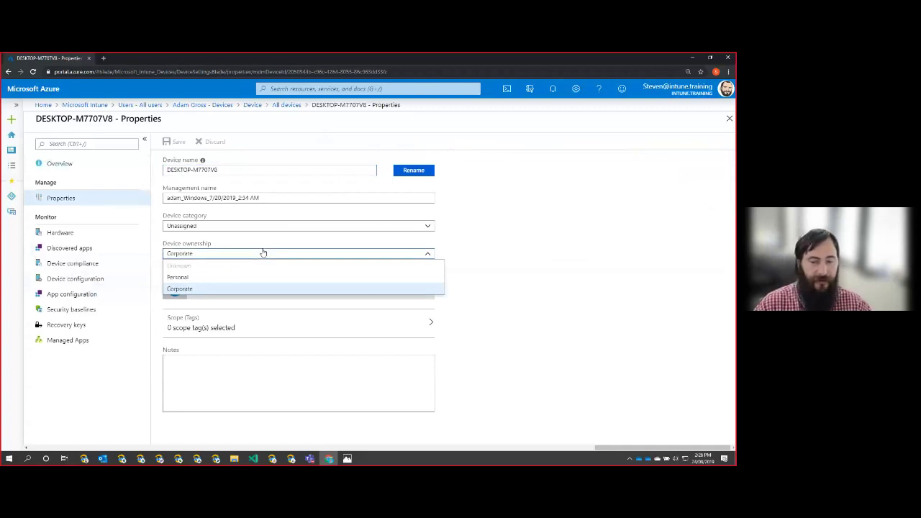
{"action": "left_click", "coordinate": [263, 253]}
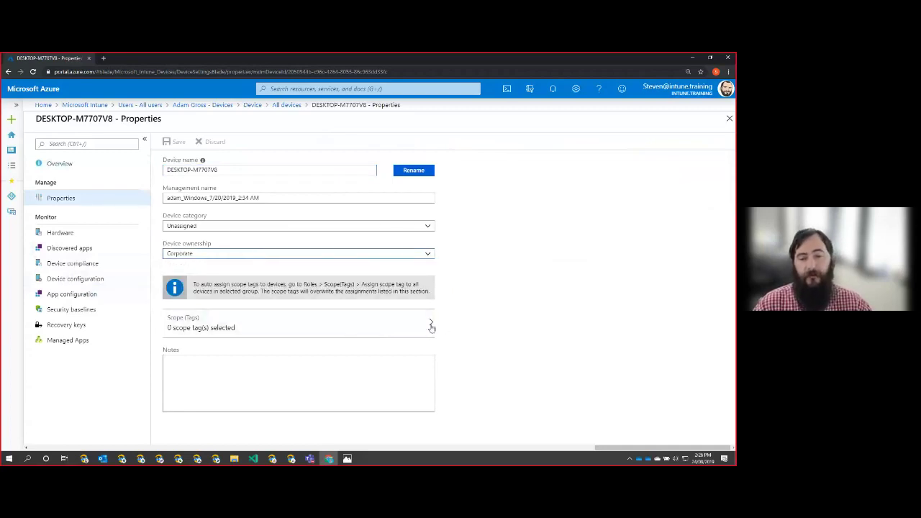
{"action": "left_click", "coordinate": [395, 319]}
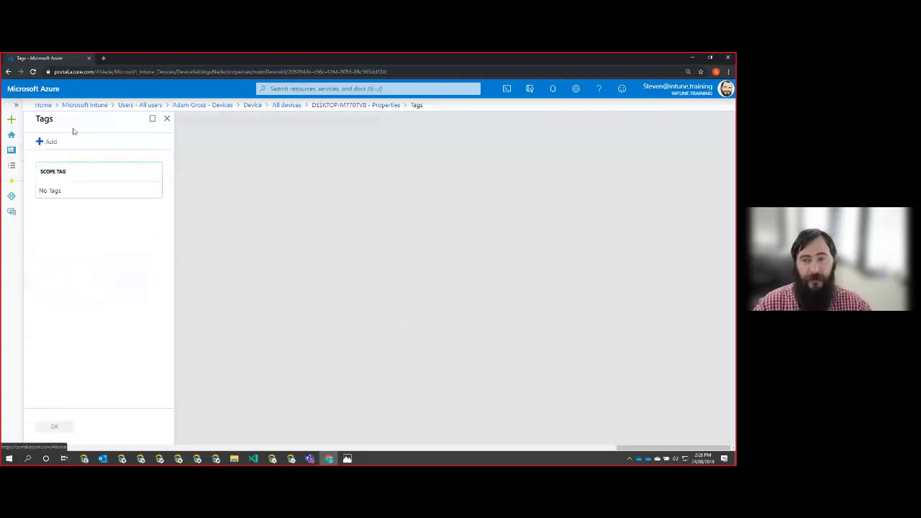
{"action": "left_click", "coordinate": [167, 119]}
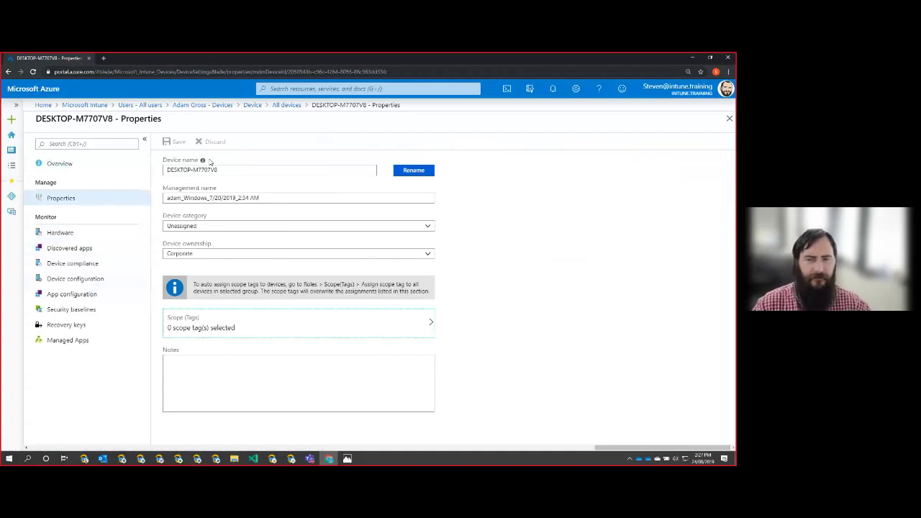
Compare the device name with the management name in the device's properties
{"action": "mouse_move", "coordinate": [202, 162]}
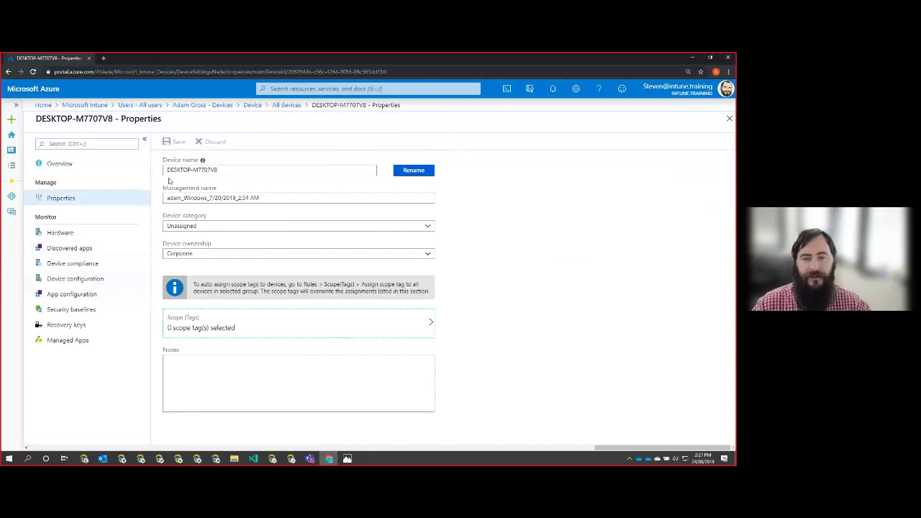
{"action": "left_click_drag", "start_coordinate": [271, 200], "coordinate": [144, 199]}
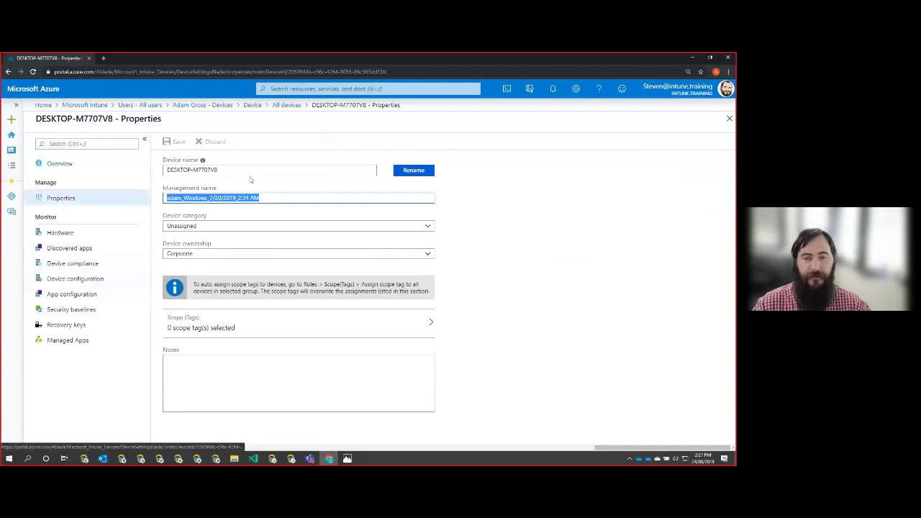
{"action": "left_click_drag", "start_coordinate": [245, 170], "coordinate": [155, 170]}
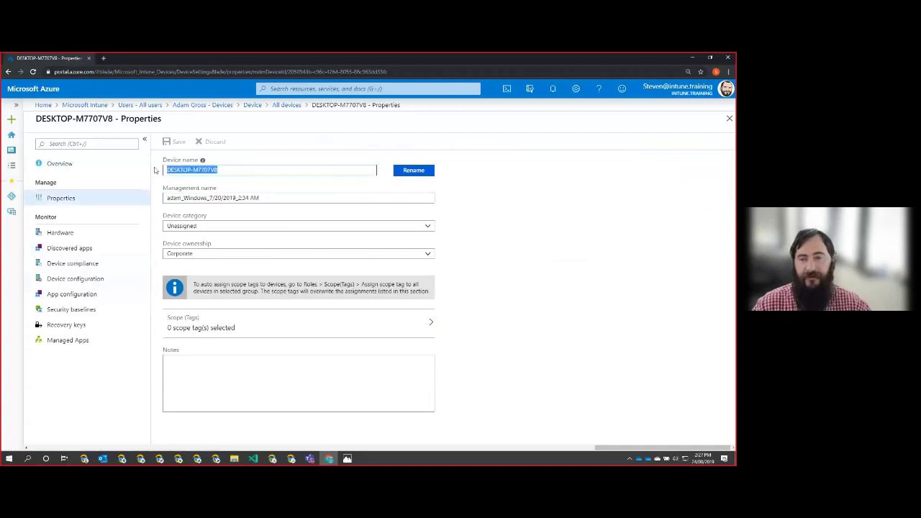
{"action": "left_click", "coordinate": [242, 171]}
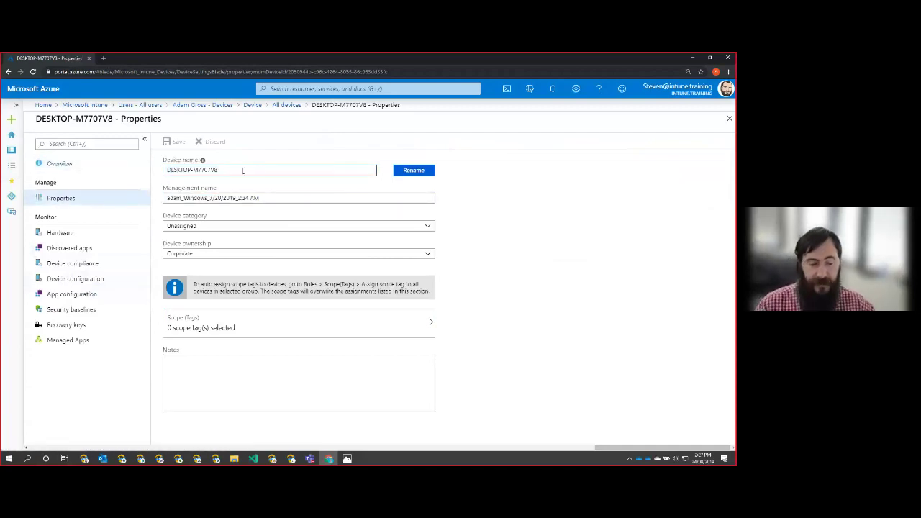
{"action": "left_click_drag", "start_coordinate": [272, 198], "coordinate": [155, 197]}
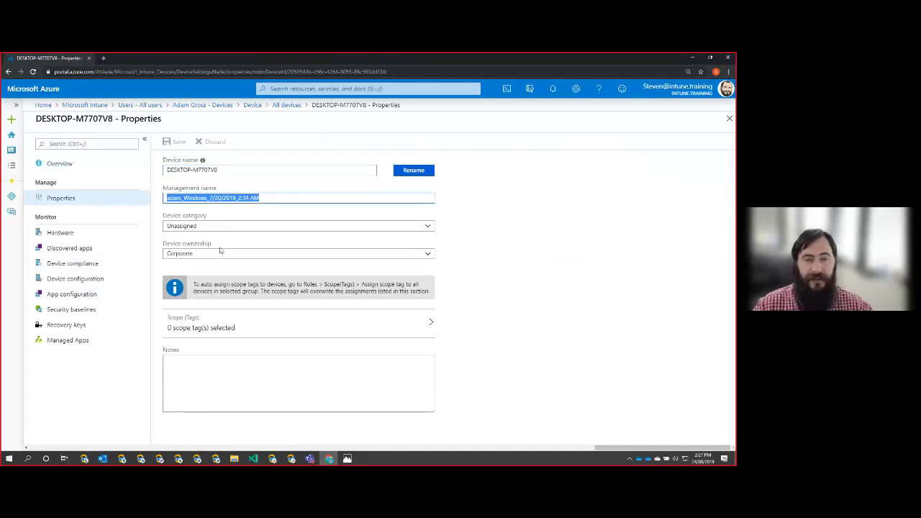
Open the device's hardware details and examine the Intune device ID, Azure AD device ID and serial number
{"action": "left_click", "coordinate": [65, 234]}
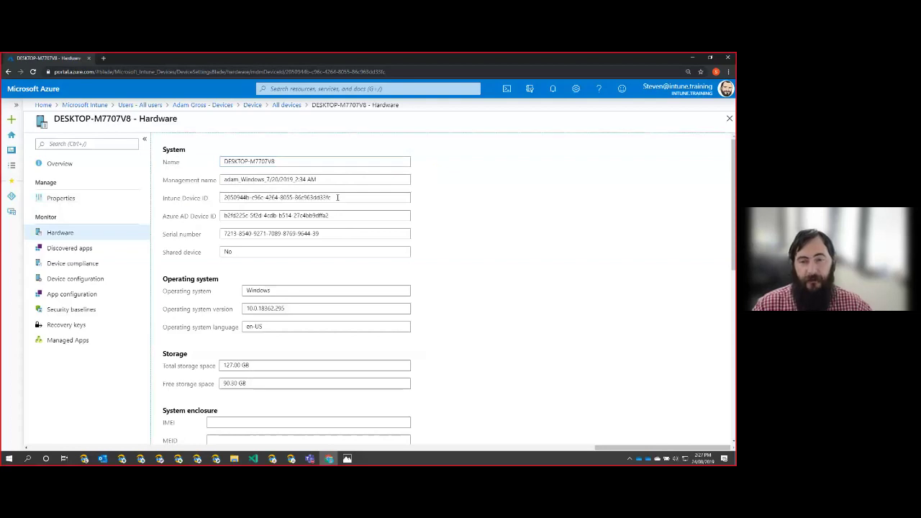
{"action": "left_click_drag", "start_coordinate": [337, 197], "coordinate": [196, 202]}
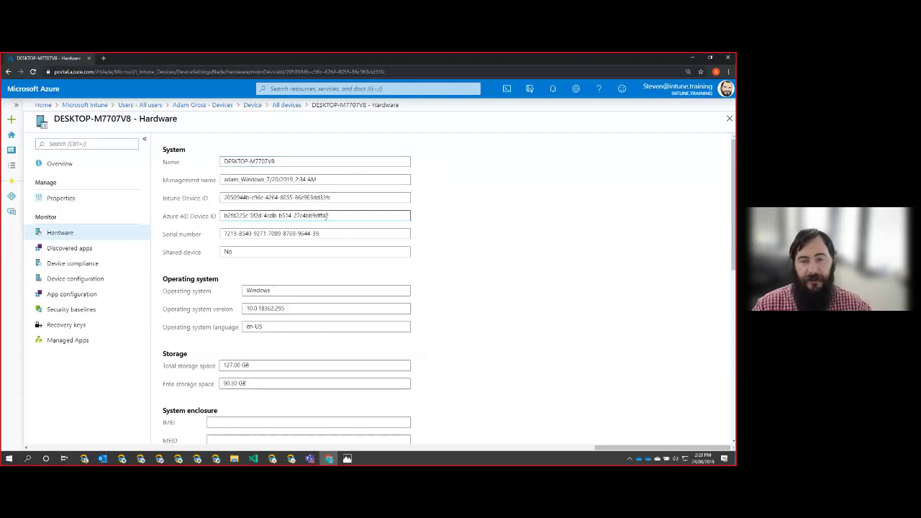
{"action": "left_click_drag", "start_coordinate": [331, 216], "coordinate": [185, 216]}
{"action": "left_click_drag", "start_coordinate": [335, 234], "coordinate": [210, 232]}
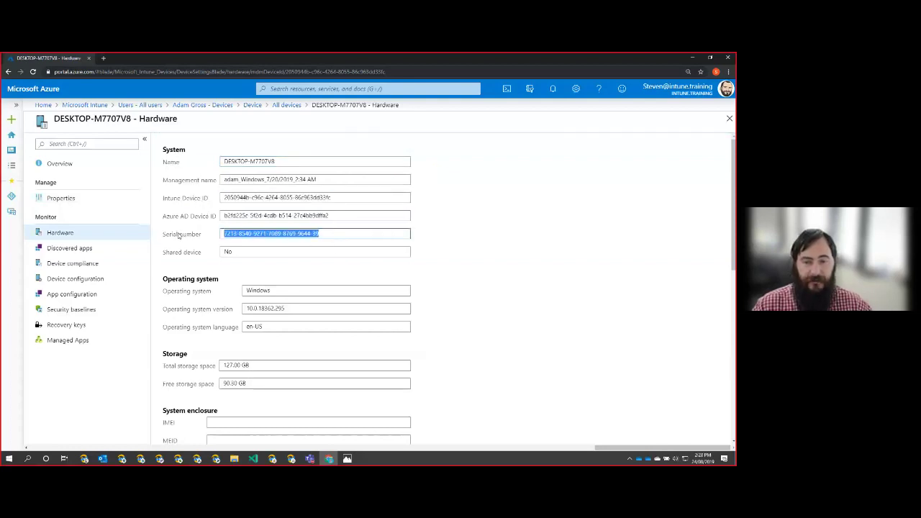
Examine whether the device is a shared device in its hardware details
{"action": "left_click", "coordinate": [253, 250]}
{"action": "scroll", "coordinate": [254, 211], "scroll_direction": "down", "scroll_amount": 1}
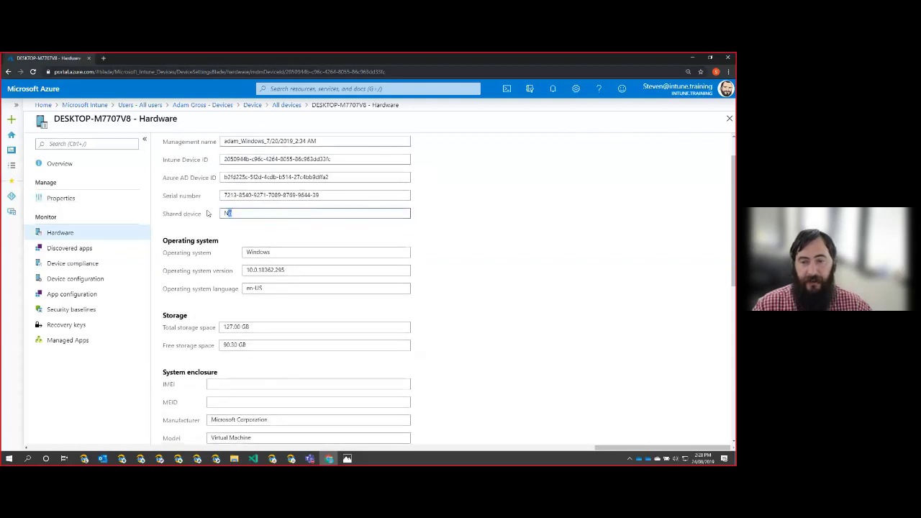
{"action": "left_click_drag", "start_coordinate": [209, 213], "coordinate": [230, 213]}
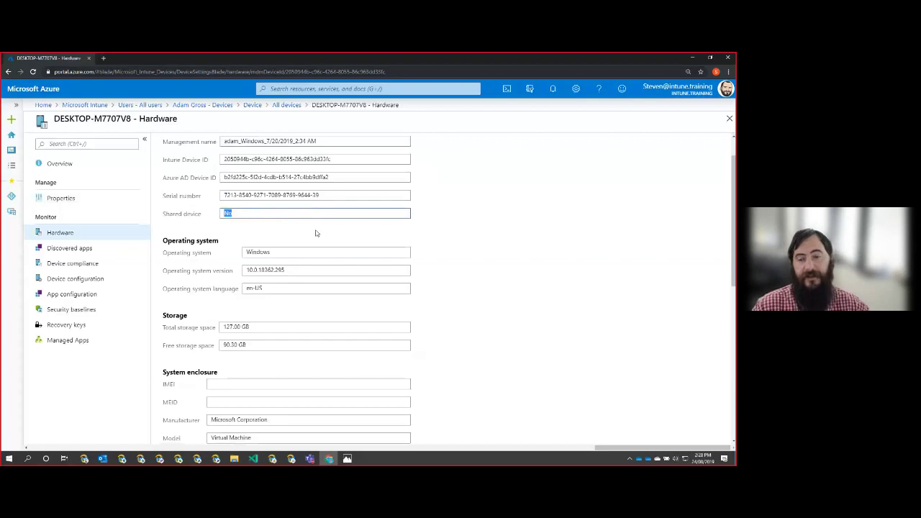
Examine the operating system version in the hardware details, including the revision number at its end
{"action": "scroll", "coordinate": [310, 233], "scroll_direction": "down", "scroll_amount": 3}
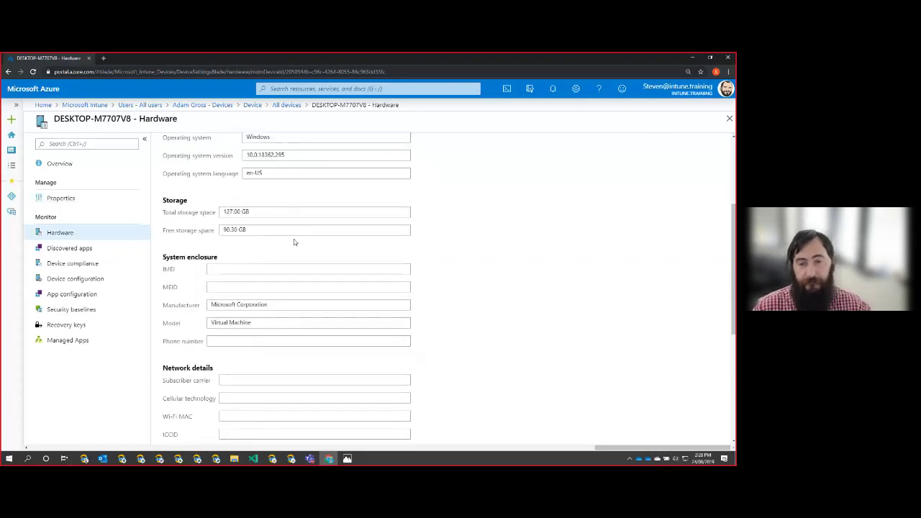
{"action": "scroll", "coordinate": [298, 186], "scroll_direction": "up", "scroll_amount": 1}
{"action": "left_click_drag", "start_coordinate": [302, 193], "coordinate": [188, 194]}
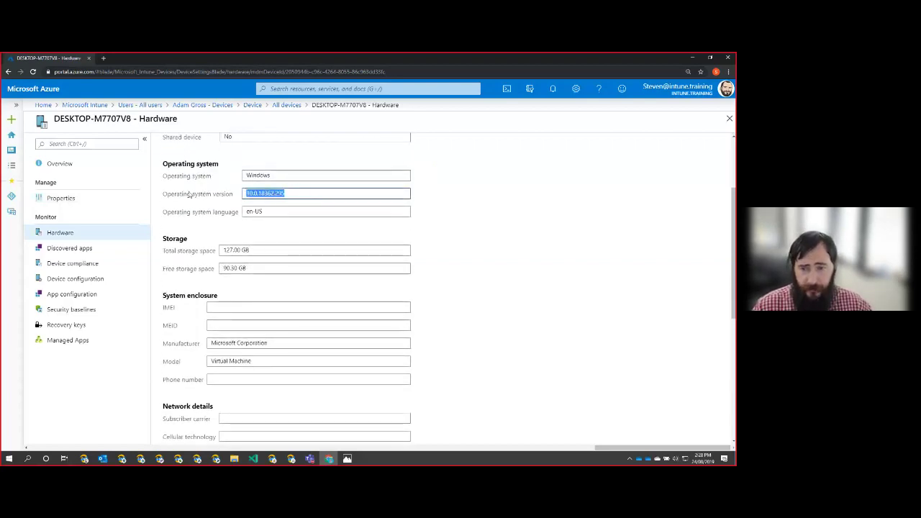
{"action": "left_click", "coordinate": [326, 192]}
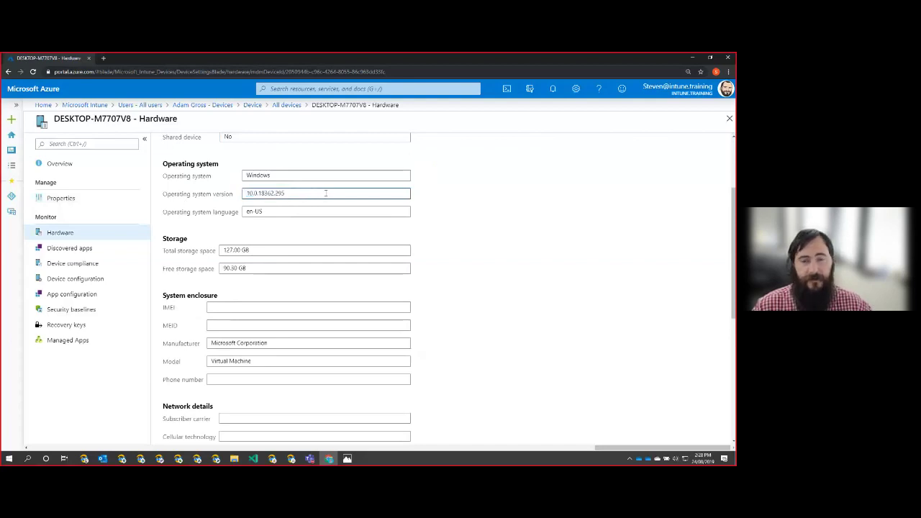
{"action": "left_click_drag", "start_coordinate": [281, 192], "coordinate": [233, 191]}
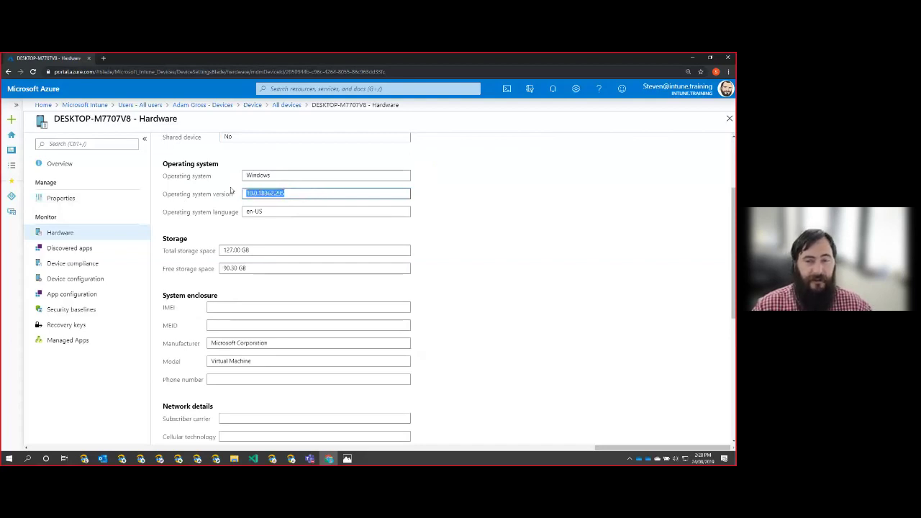
{"action": "left_click", "coordinate": [280, 193]}
{"action": "left_click_drag", "start_coordinate": [274, 193], "coordinate": [294, 193]}
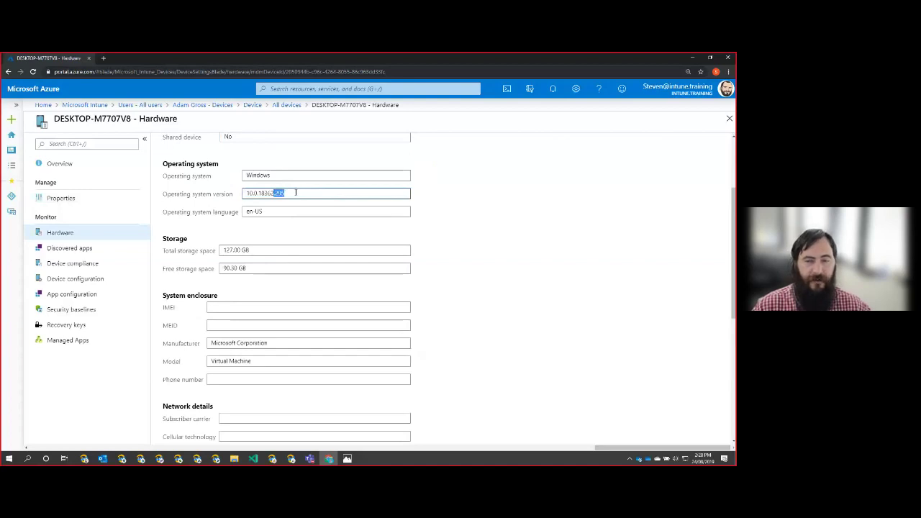
{"action": "left_click", "coordinate": [295, 193]}
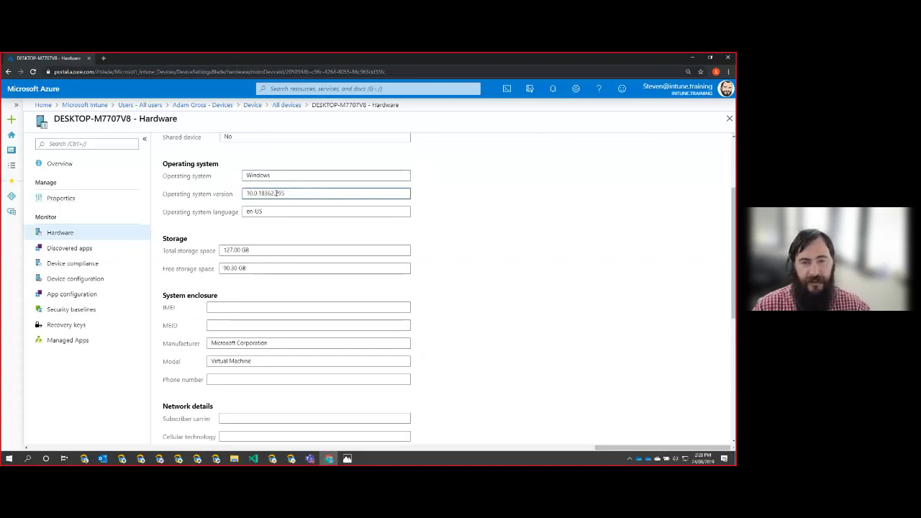
{"action": "left_click_drag", "start_coordinate": [276, 193], "coordinate": [292, 193]}
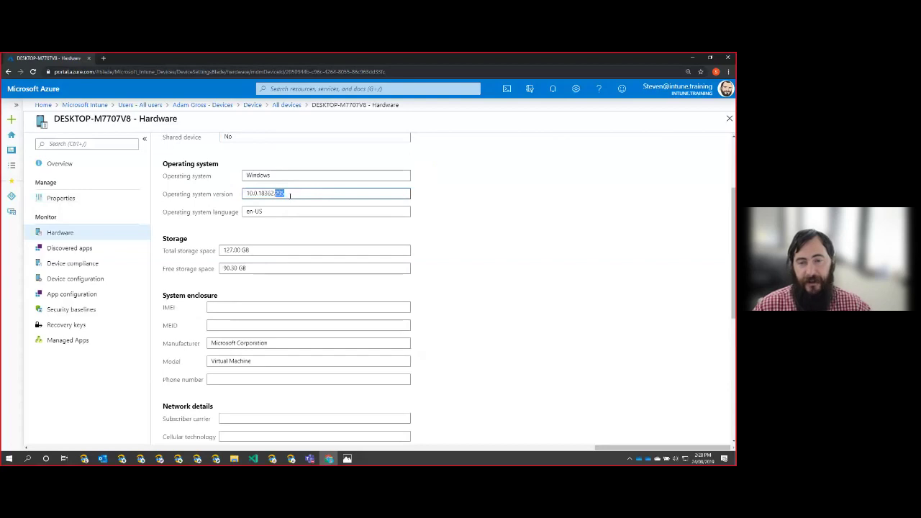
{"action": "left_click_drag", "start_coordinate": [288, 193], "coordinate": [318, 194]}
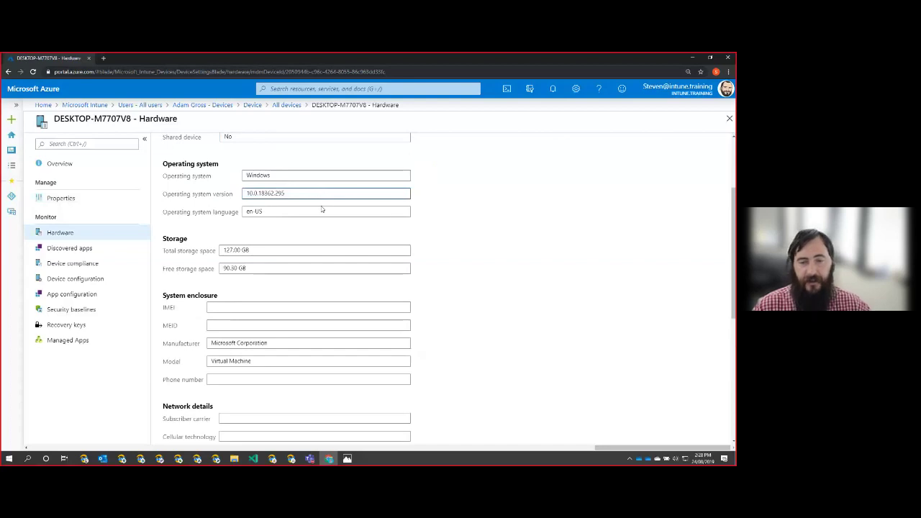
Review the free storage space, last contact time and conditional access details in the device's hardware information
{"action": "left_click_drag", "start_coordinate": [273, 269], "coordinate": [181, 267]}
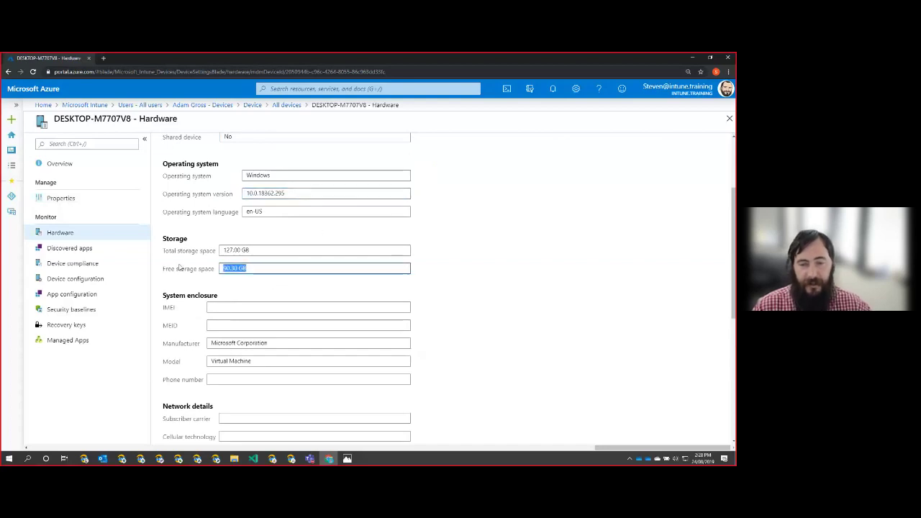
{"action": "scroll", "coordinate": [290, 285], "scroll_direction": "down", "scroll_amount": 3}
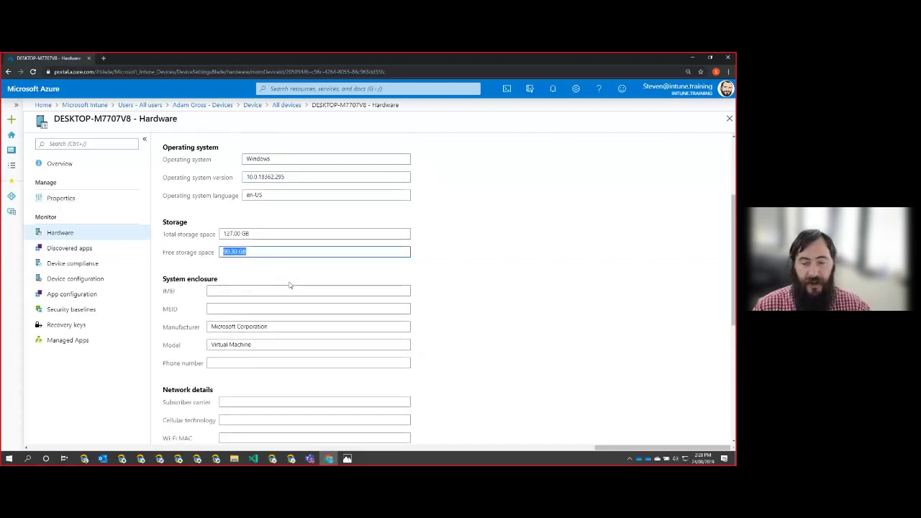
{"action": "scroll", "coordinate": [290, 284], "scroll_direction": "down", "scroll_amount": 3}
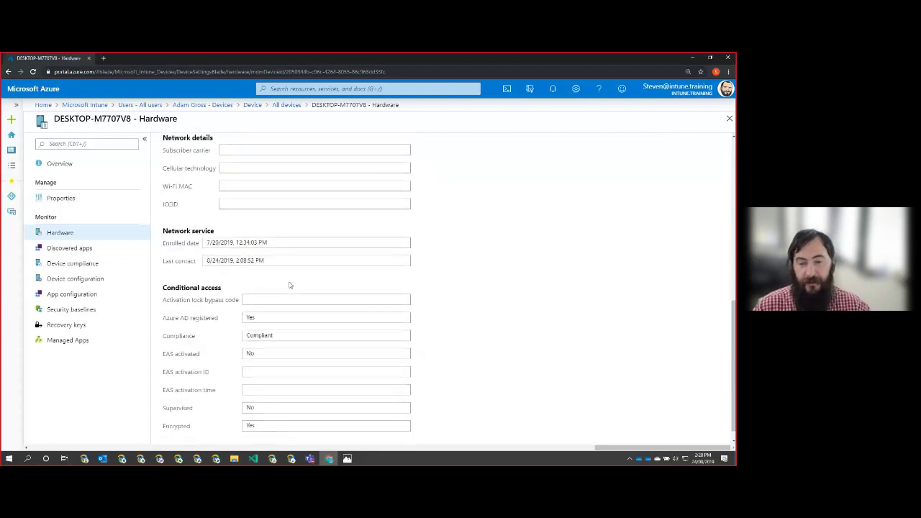
{"action": "left_click_drag", "start_coordinate": [275, 258], "coordinate": [181, 262]}
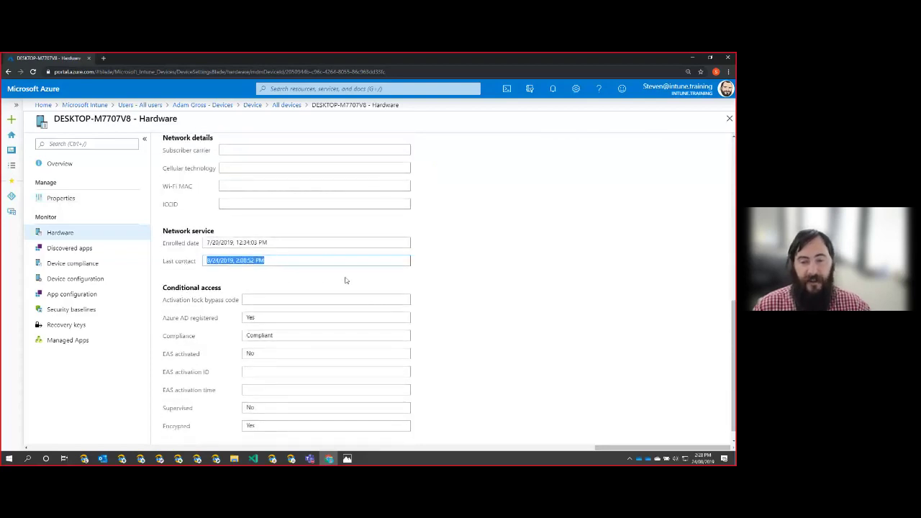
{"action": "scroll", "coordinate": [345, 280], "scroll_direction": "down", "scroll_amount": 1}
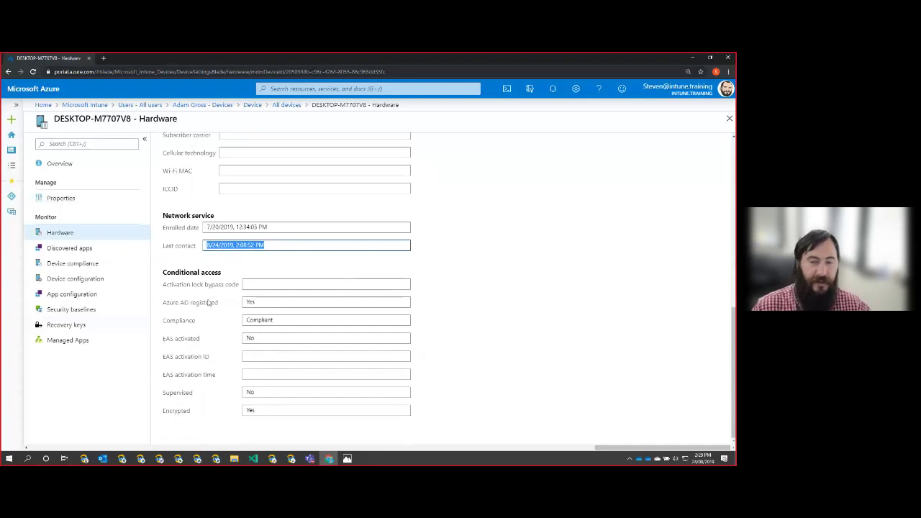
{"action": "left_click", "coordinate": [233, 283]}
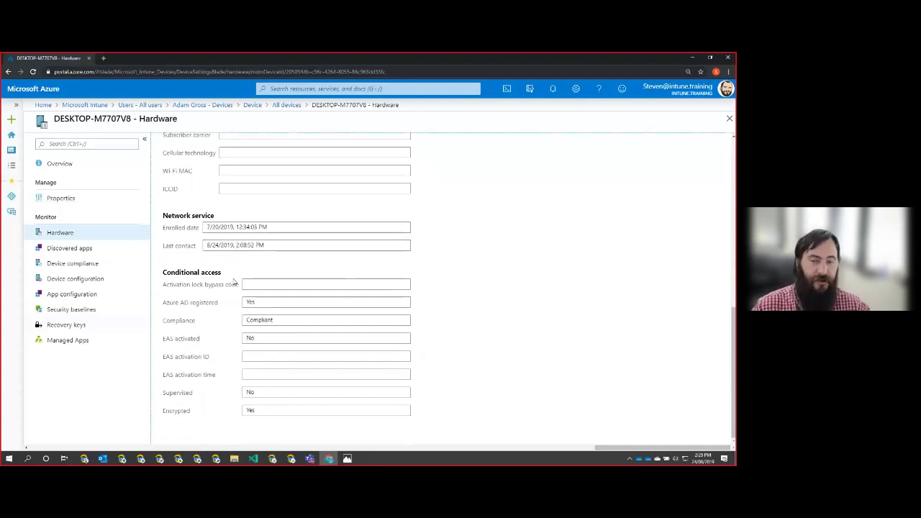
Open the device's discovered apps and look through the full list of application names and versions
{"action": "left_click", "coordinate": [105, 252]}
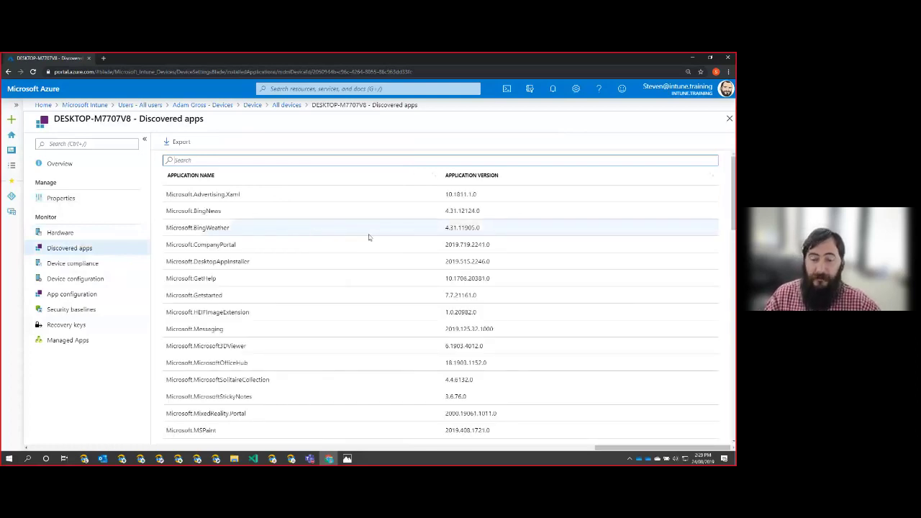
{"action": "scroll", "coordinate": [368, 237], "scroll_direction": "down", "scroll_amount": 5}
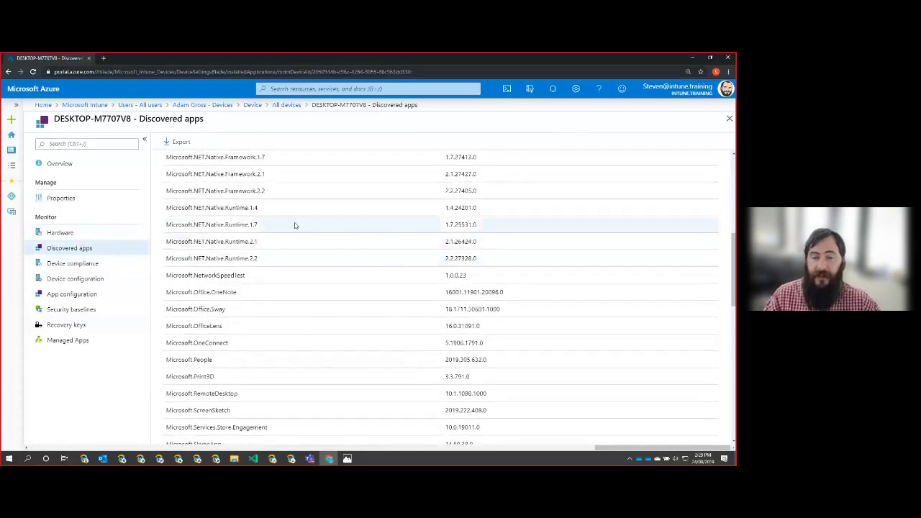
{"action": "scroll", "coordinate": [294, 225], "scroll_direction": "up", "scroll_amount": 1}
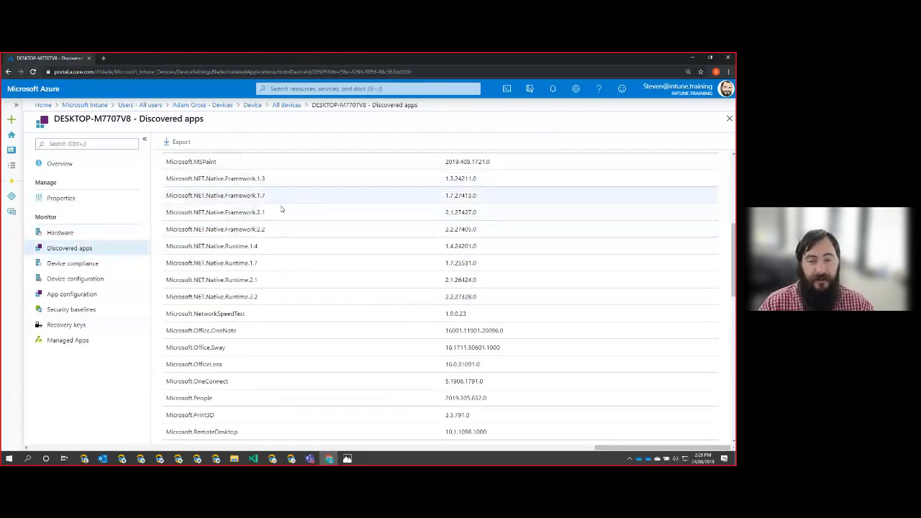
{"action": "scroll", "coordinate": [311, 291], "scroll_direction": "down", "scroll_amount": 2}
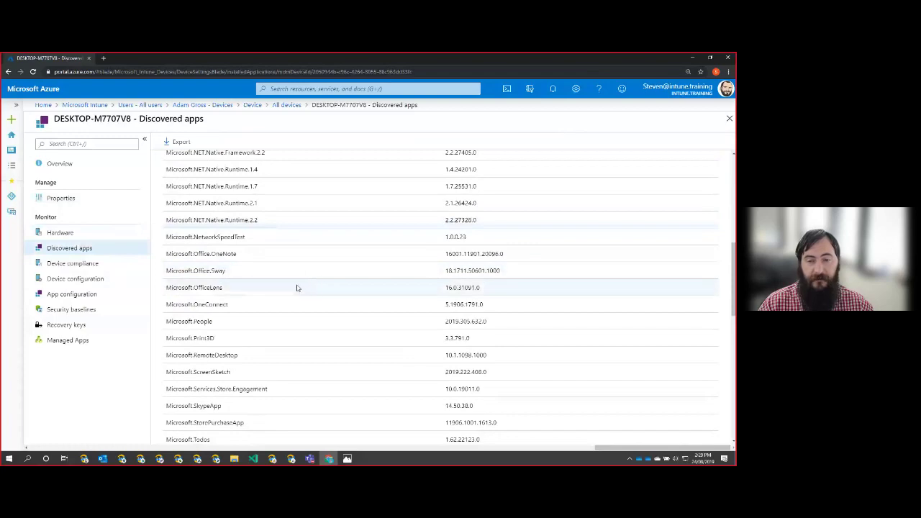
{"action": "scroll", "coordinate": [317, 231], "scroll_direction": "down", "scroll_amount": 4}
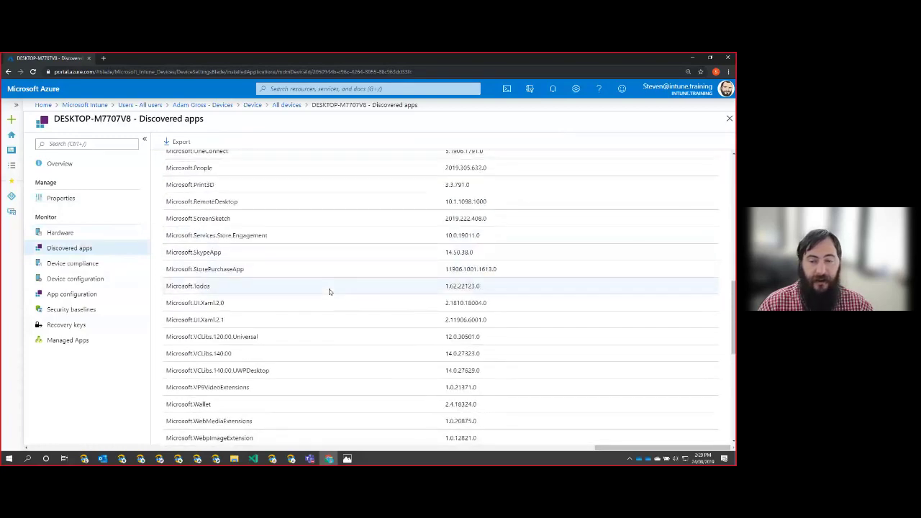
{"action": "scroll", "coordinate": [330, 291], "scroll_direction": "down", "scroll_amount": 1}
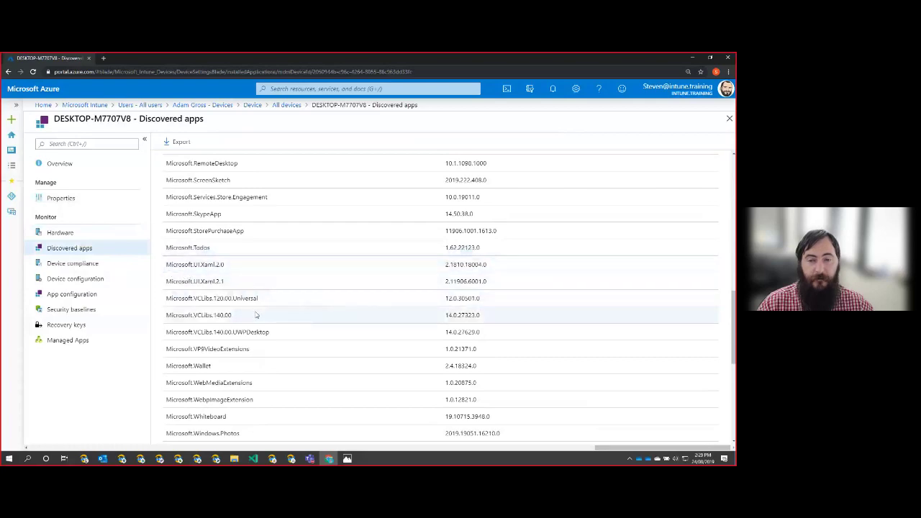
{"action": "scroll", "coordinate": [256, 313], "scroll_direction": "down", "scroll_amount": 5}
{"action": "scroll", "coordinate": [259, 309], "scroll_direction": "down", "scroll_amount": 3}
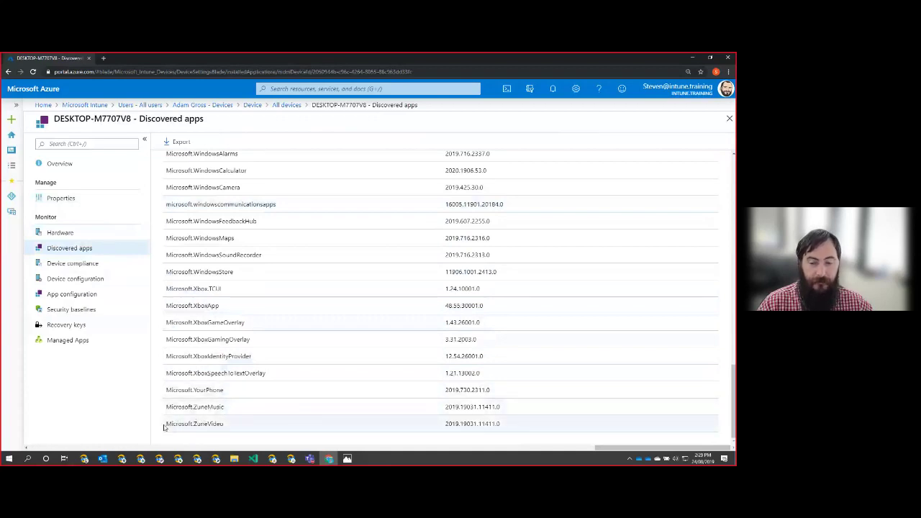
{"action": "left_click_drag", "start_coordinate": [165, 426], "coordinate": [243, 415]}
{"action": "left_click", "coordinate": [245, 412]}
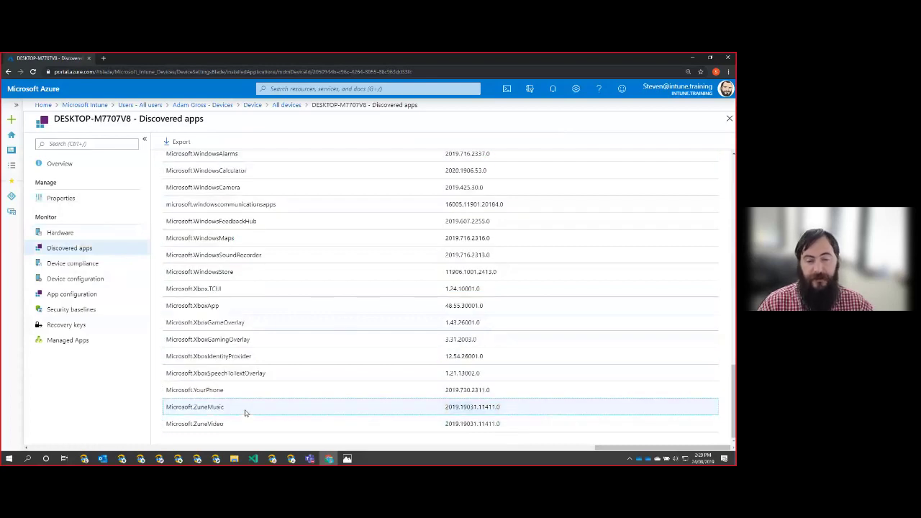
Inspect the setting states of the Built-in Device Compliance Policy, then return to the device's compliance policies
{"action": "left_click", "coordinate": [100, 264]}
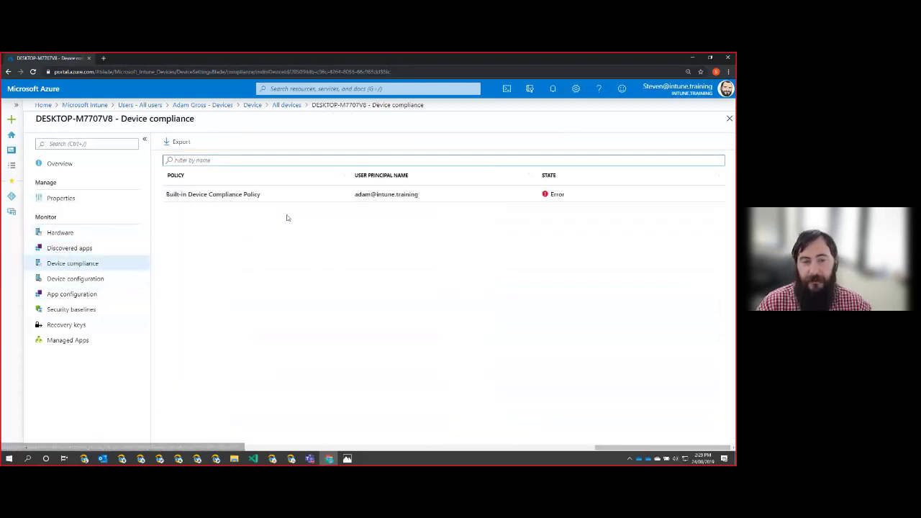
{"action": "left_click", "coordinate": [248, 202]}
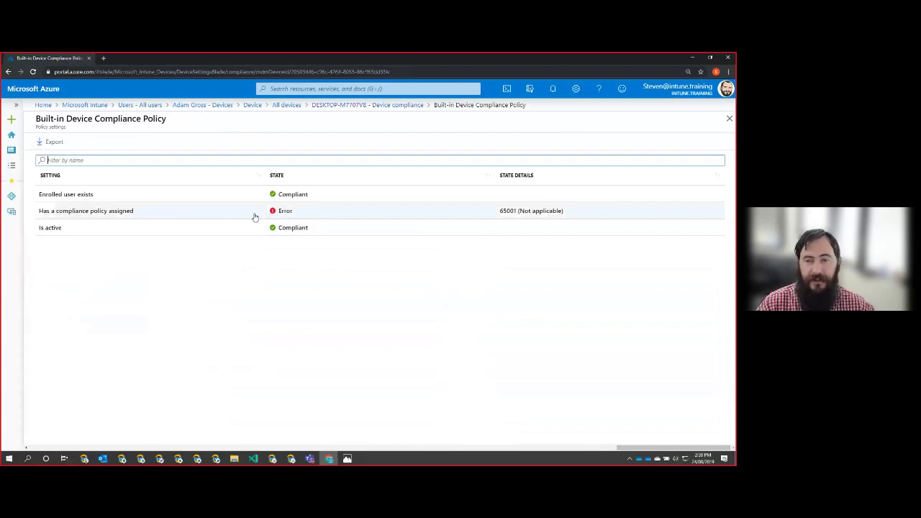
{"action": "left_click", "coordinate": [388, 105]}
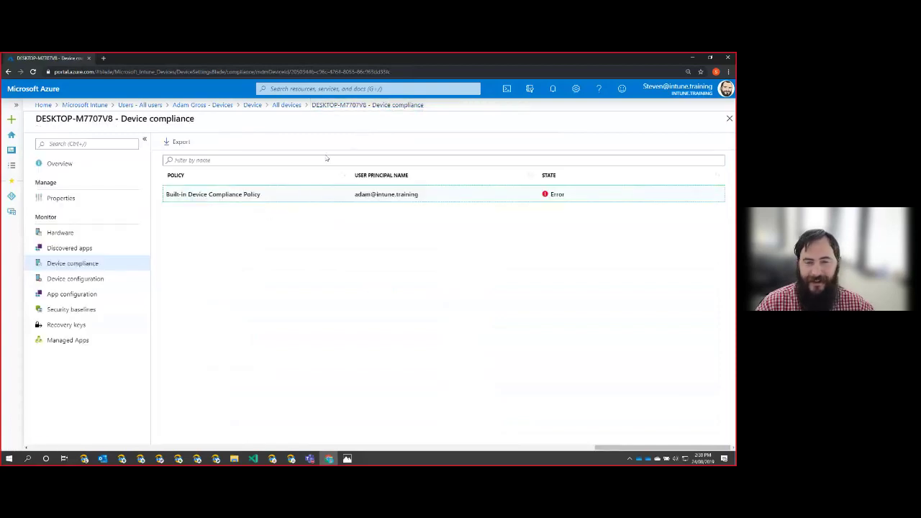
Review the device configuration policy states and the app configuration policies for the device
{"action": "left_click", "coordinate": [87, 282]}
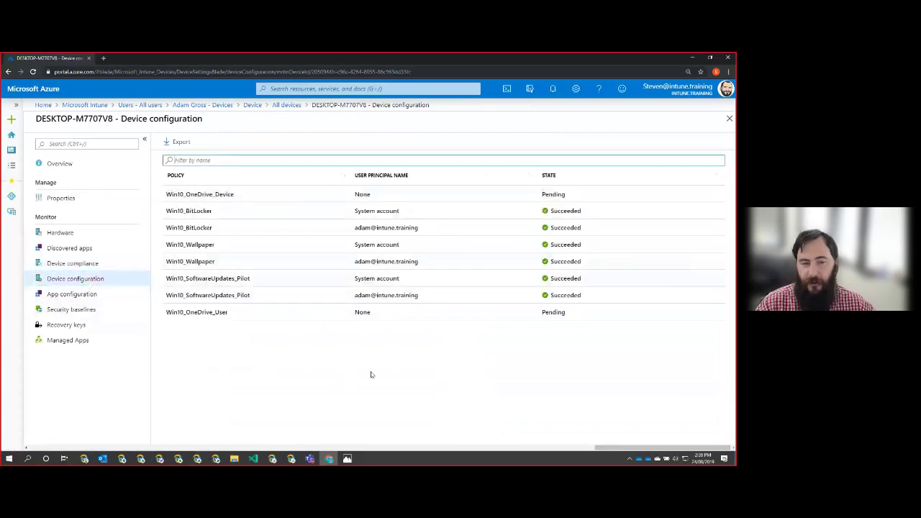
{"action": "left_click", "coordinate": [72, 294]}
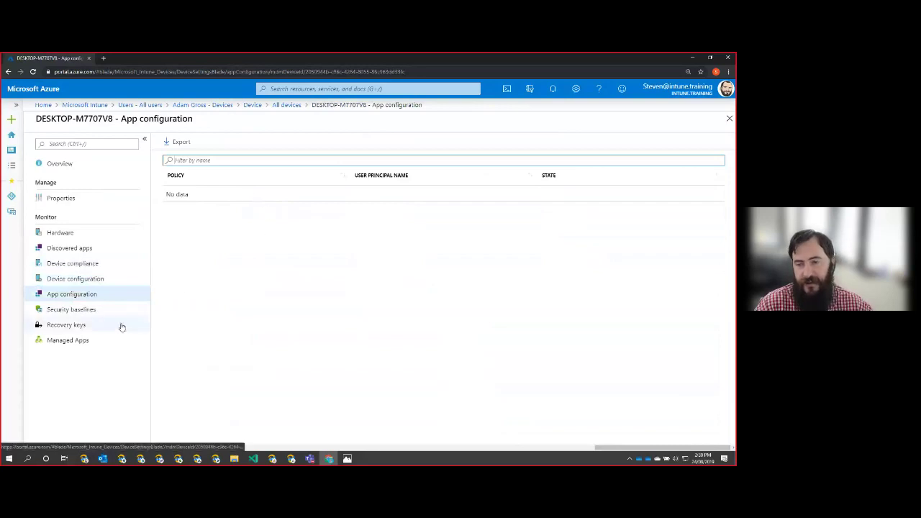
Open the device's recovery keys and examine the BitLocker entry for the operating system drive
{"action": "left_click", "coordinate": [82, 325]}
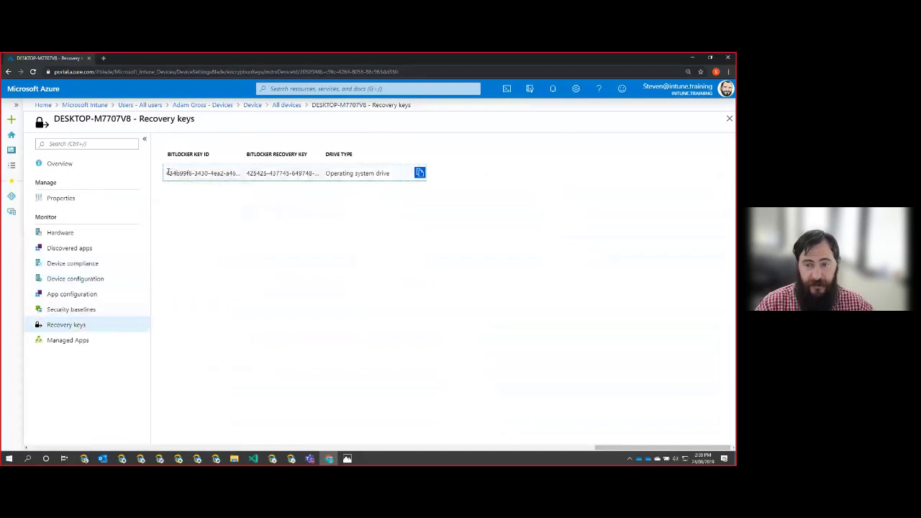
{"action": "left_click_drag", "start_coordinate": [168, 171], "coordinate": [417, 173]}
{"action": "left_click", "coordinate": [374, 218]}
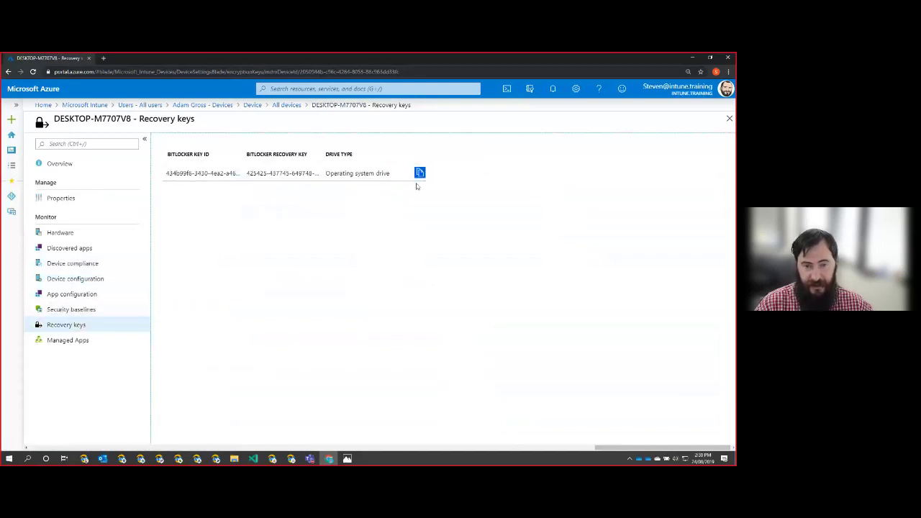
Open the device's managed apps and view the installation details for Microsoft Maths
{"action": "left_click", "coordinate": [72, 342]}
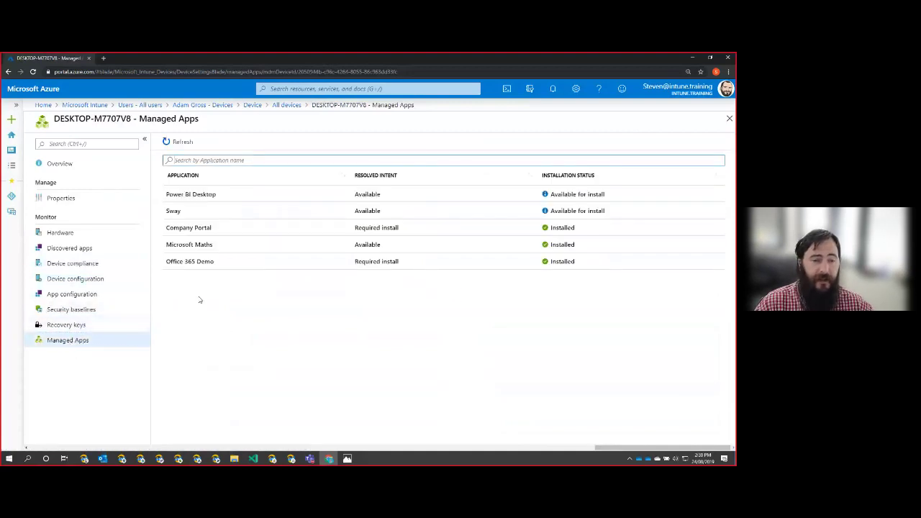
{"action": "left_click", "coordinate": [216, 247]}
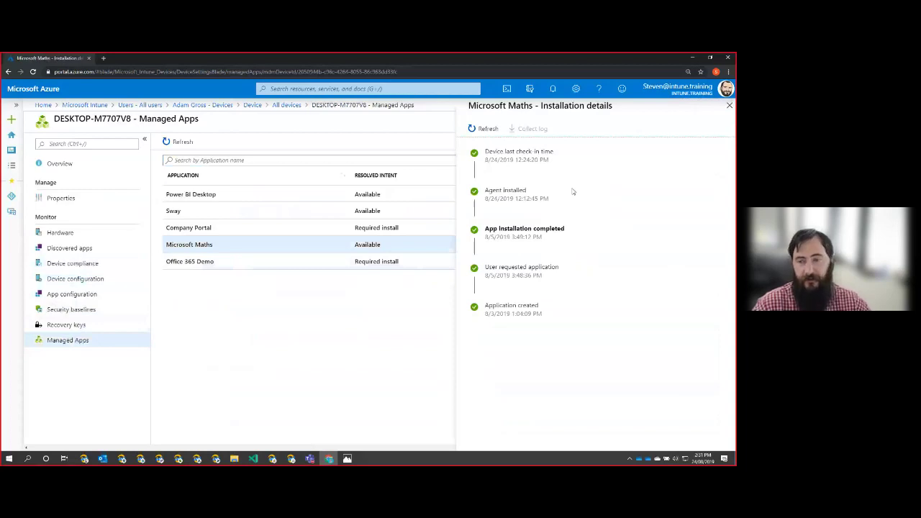
Return to the list of all devices and clear the device name search to list every device
{"action": "left_click", "coordinate": [286, 105]}
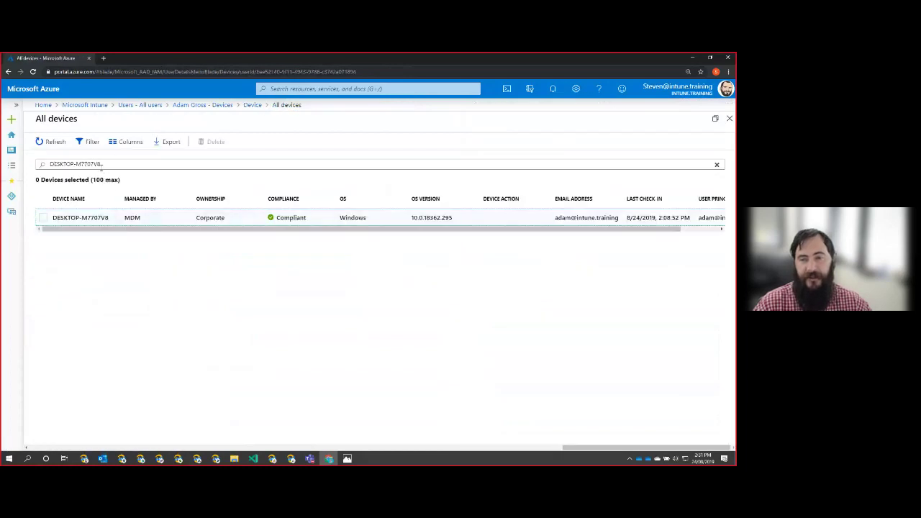
{"action": "left_click_drag", "start_coordinate": [103, 166], "coordinate": [41, 166]}
{"action": "key", "text": "BackSpace"}
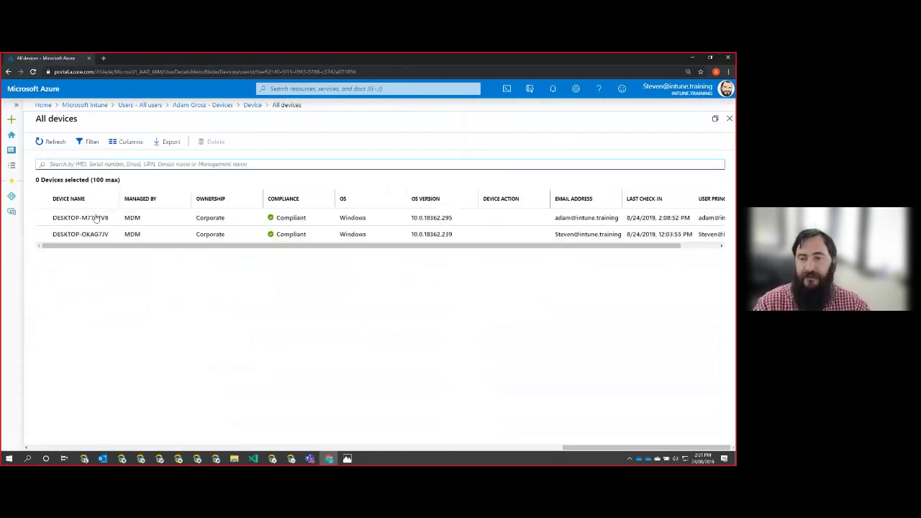
Open the managed apps of device DESKTOP-OKAG7JV and show the error details for the failed Microsoft Maths installation
{"action": "left_click", "coordinate": [540, 236]}
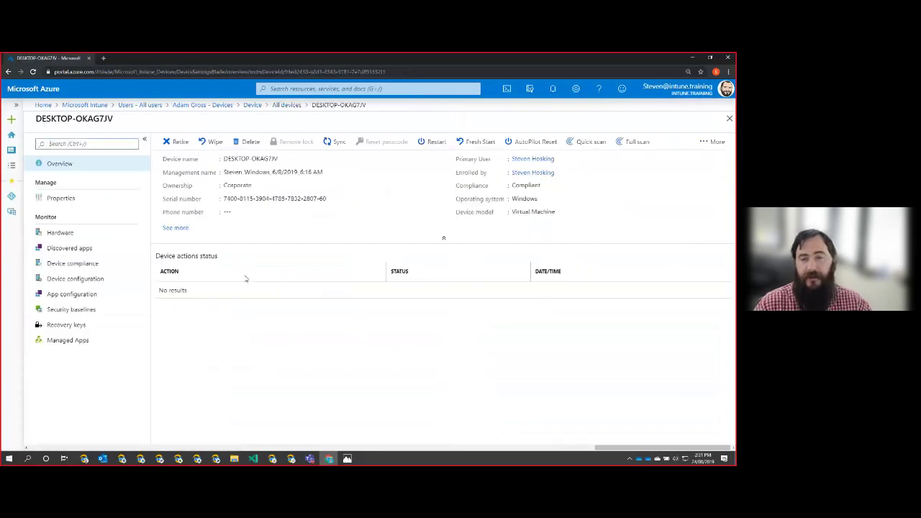
{"action": "left_click", "coordinate": [72, 344]}
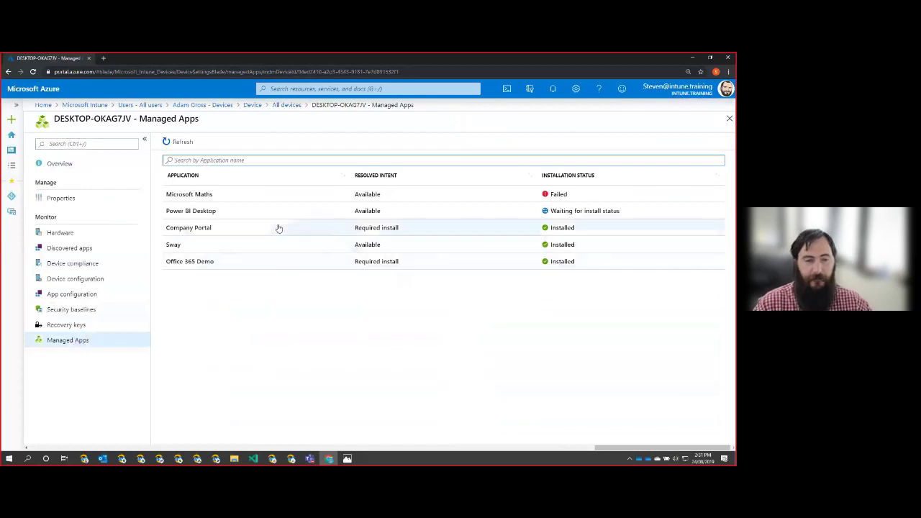
{"action": "left_click", "coordinate": [238, 201]}
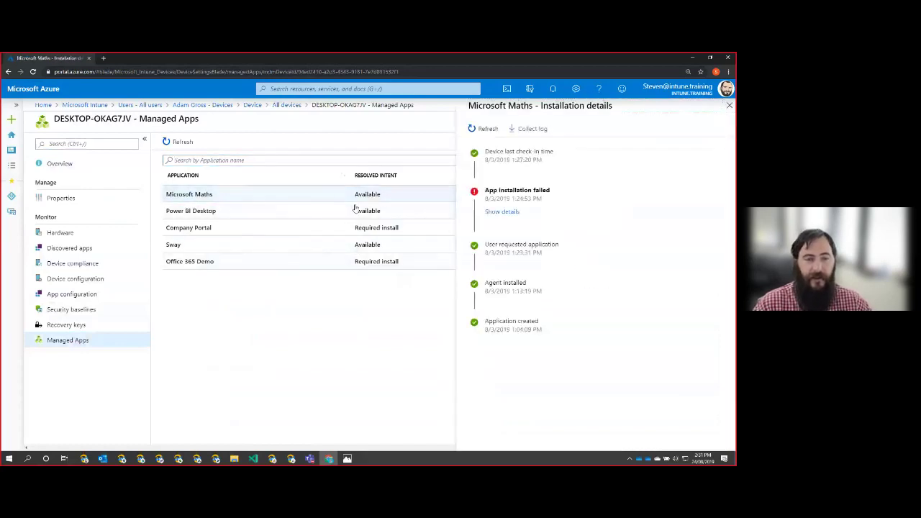
{"action": "left_click", "coordinate": [503, 212]}
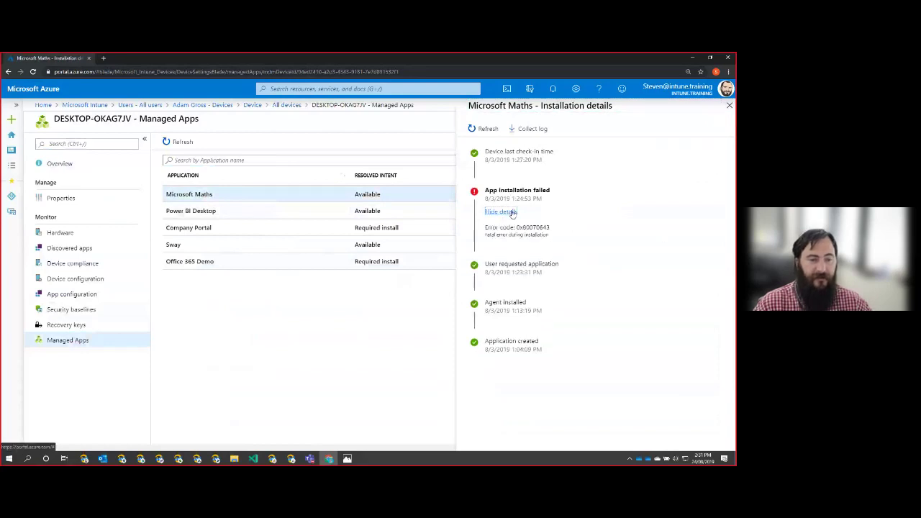
View the log collection form for Microsoft Maths without submitting it, and return to the list of all devices
{"action": "left_click", "coordinate": [531, 129]}
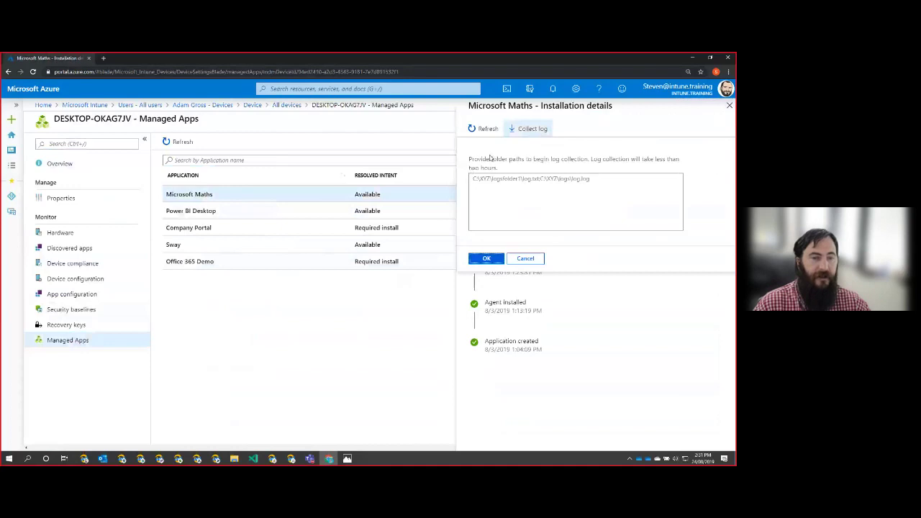
{"action": "left_click", "coordinate": [607, 184]}
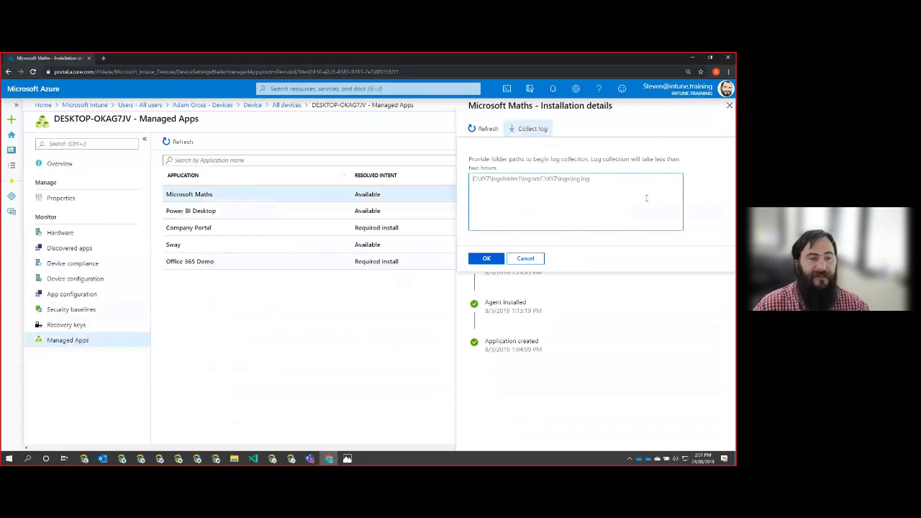
{"action": "left_click", "coordinate": [535, 262]}
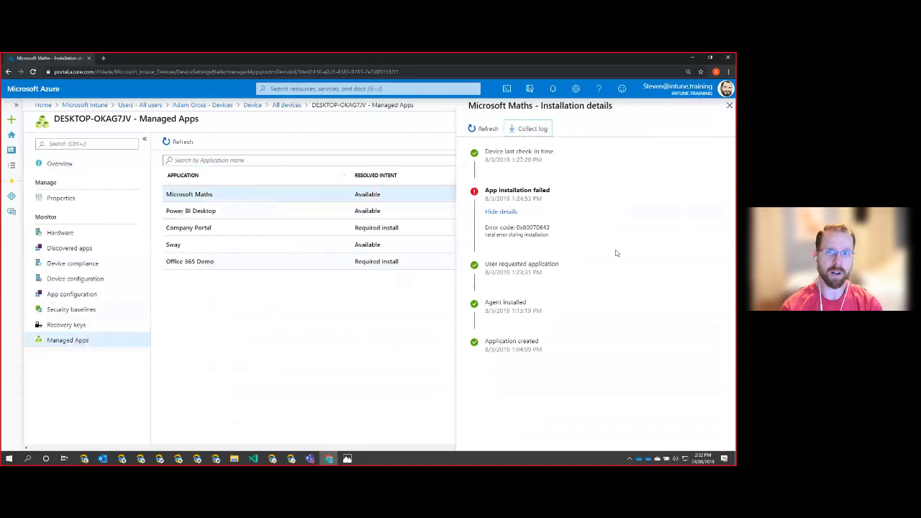
{"action": "left_click", "coordinate": [729, 108]}
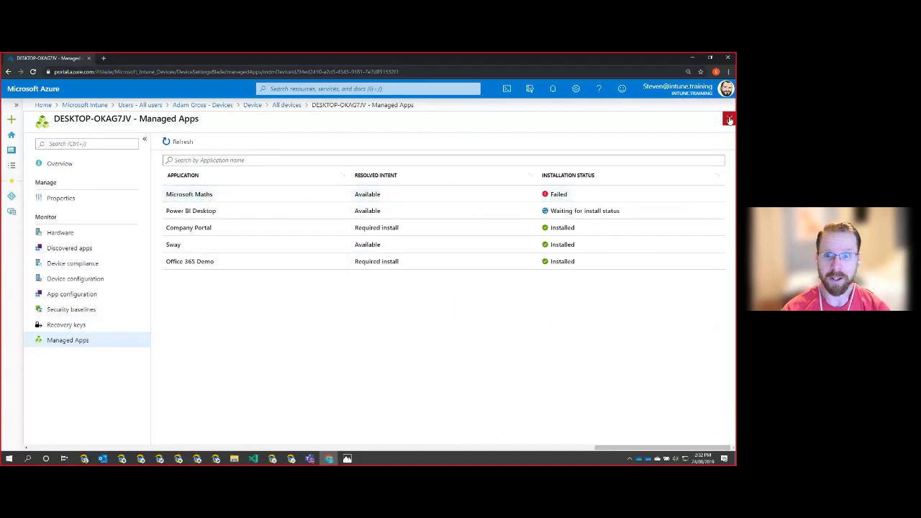
{"action": "left_click", "coordinate": [729, 120]}
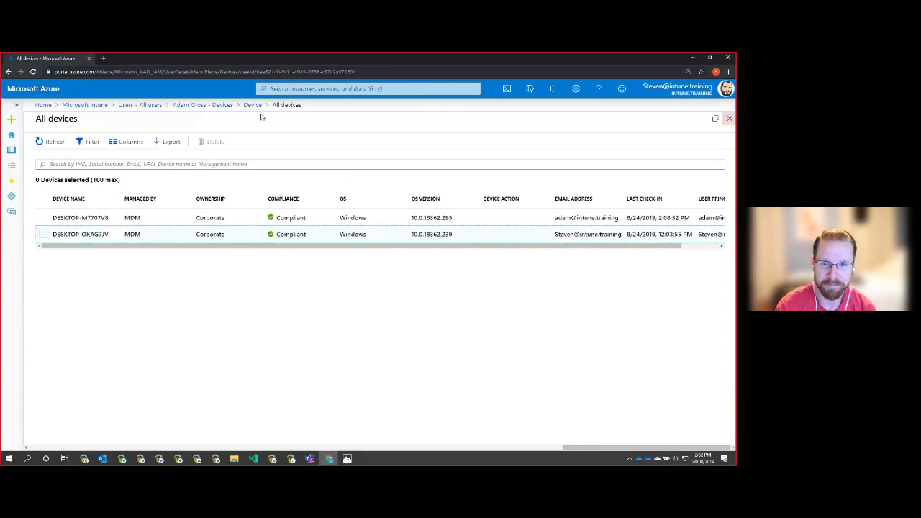
Return to the Microsoft Intune overview and open the Troubleshoot page under Help and support
{"action": "left_click", "coordinate": [85, 105]}
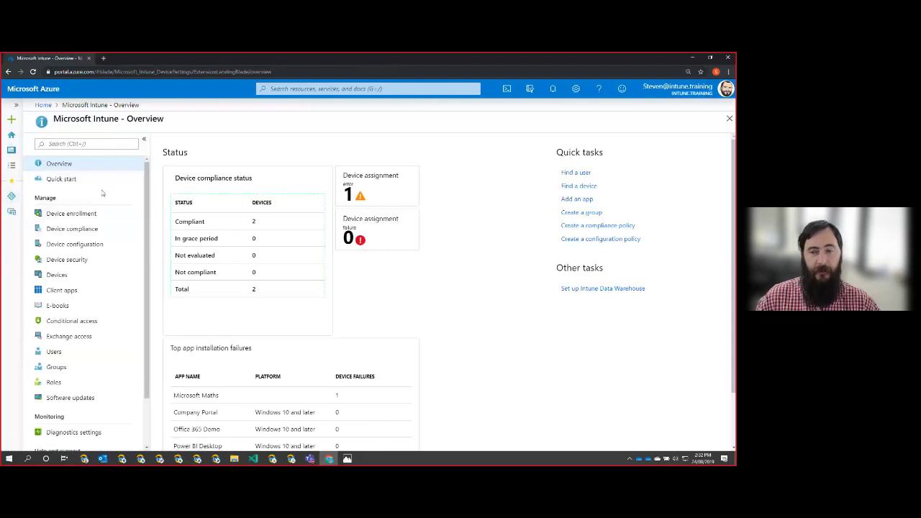
{"action": "scroll", "coordinate": [103, 193], "scroll_direction": "down", "scroll_amount": 1}
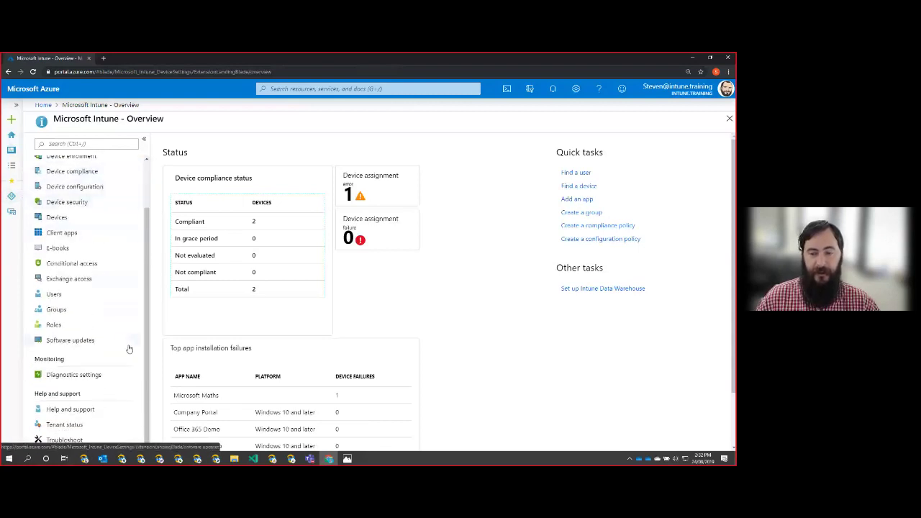
{"action": "scroll", "coordinate": [100, 310], "scroll_direction": "up", "scroll_amount": 2}
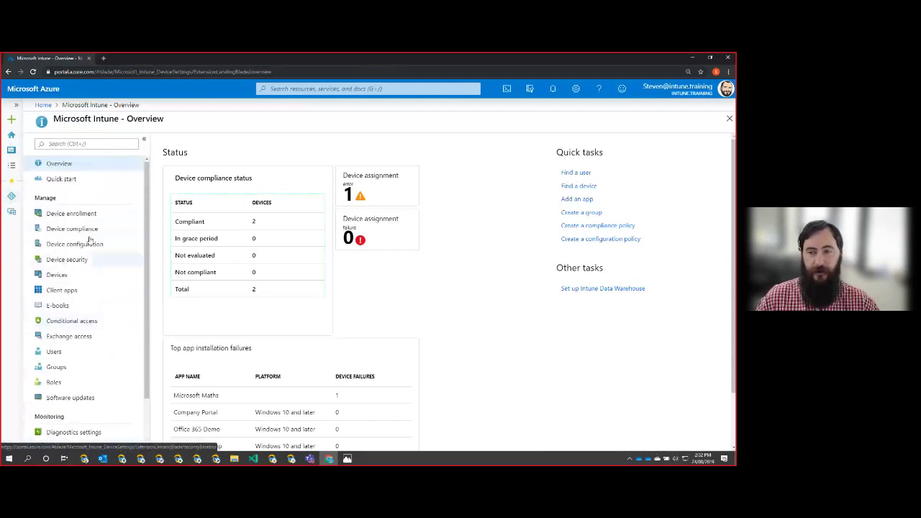
{"action": "scroll", "coordinate": [53, 417], "scroll_direction": "down", "scroll_amount": 2}
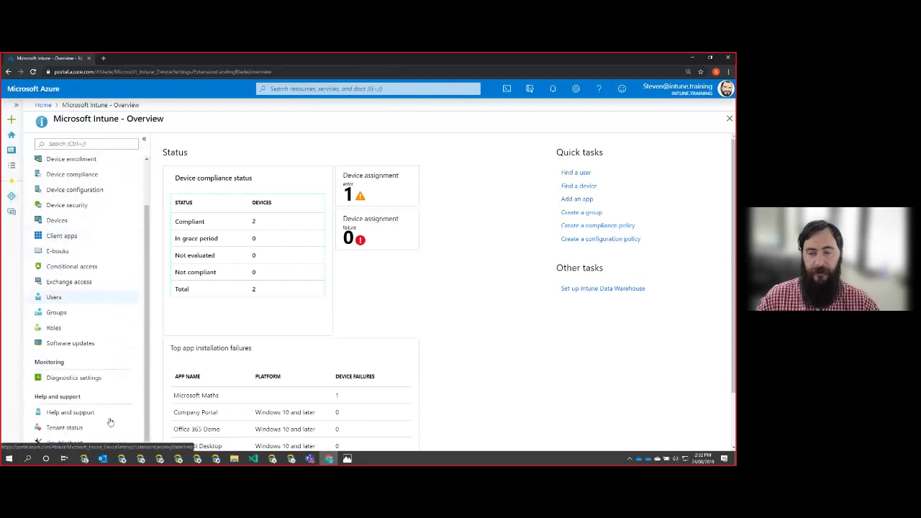
{"action": "left_click", "coordinate": [88, 440]}
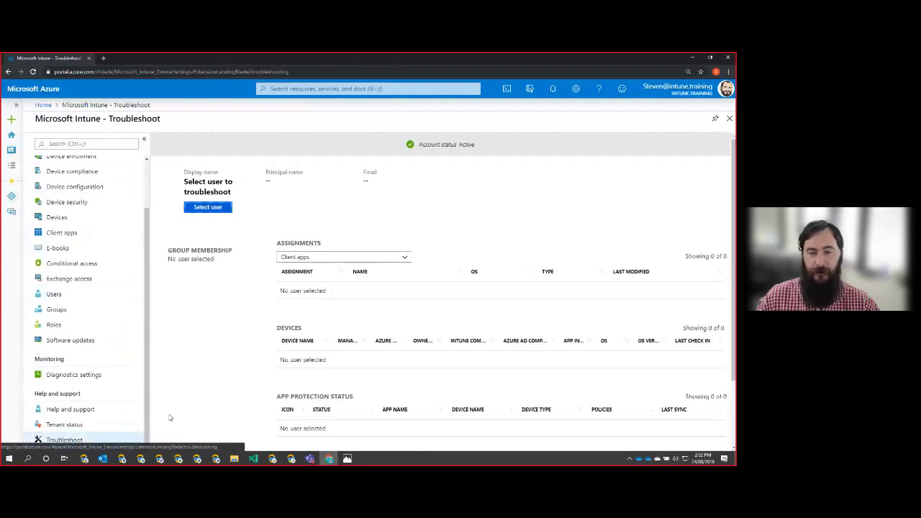
Select the primary user of DESKTOP-OKAG7JV as the user to troubleshoot
{"action": "left_click", "coordinate": [208, 207]}
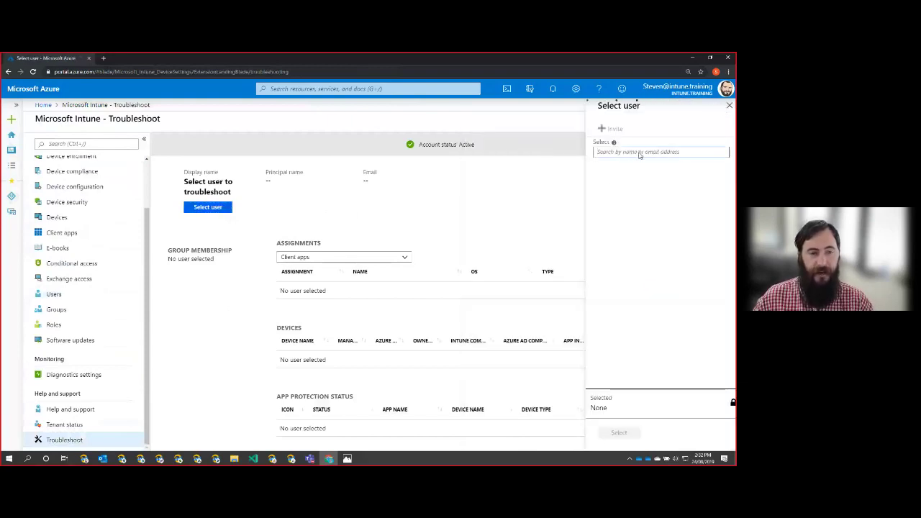
{"action": "type", "text": "steven"}
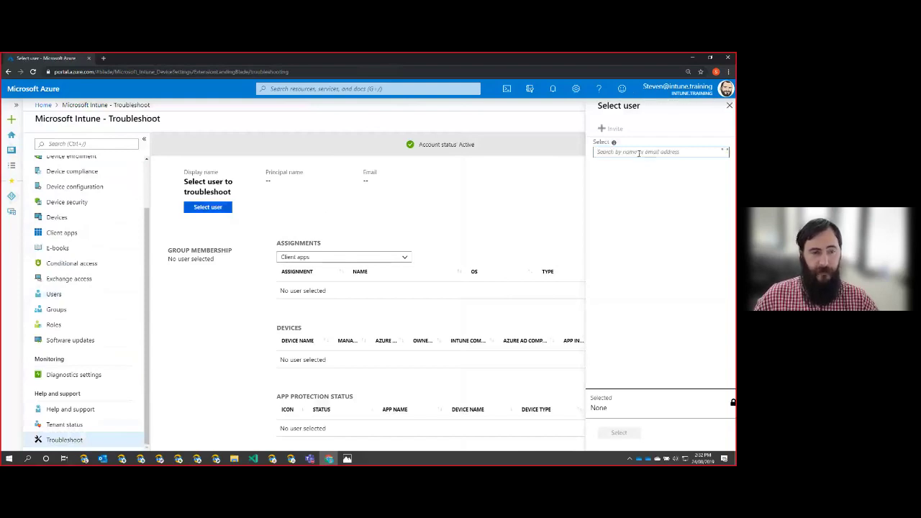
{"action": "left_click", "coordinate": [611, 270]}
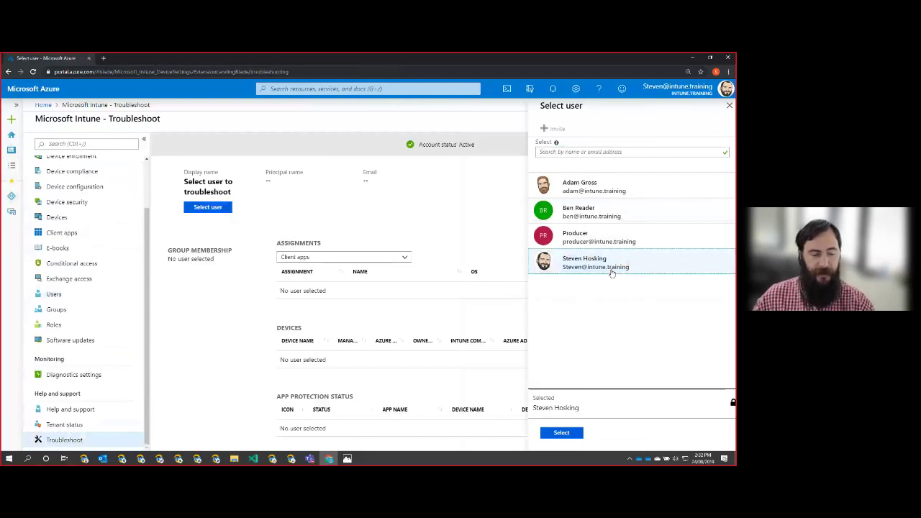
{"action": "left_click", "coordinate": [570, 435]}
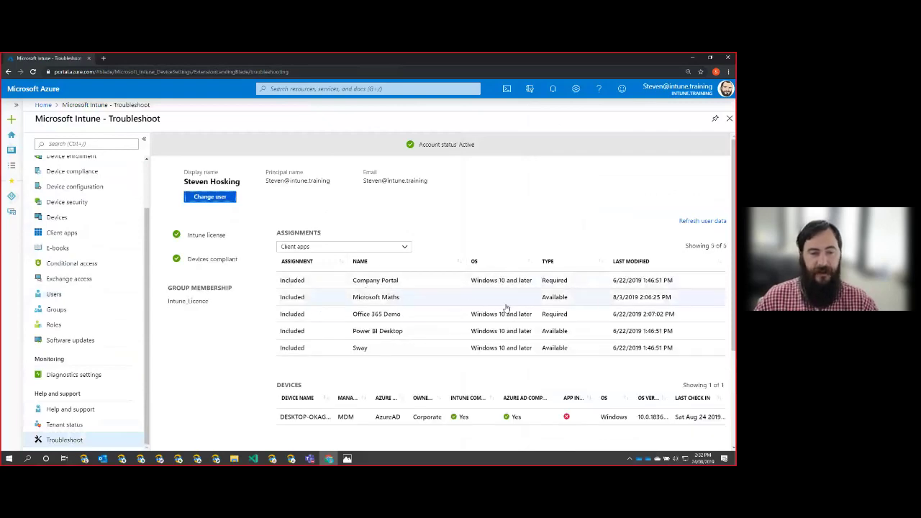
Open the overview of the user's device from the Troubleshoot page's device list and return to the page
{"action": "scroll", "coordinate": [438, 336], "scroll_direction": "down", "scroll_amount": 2}
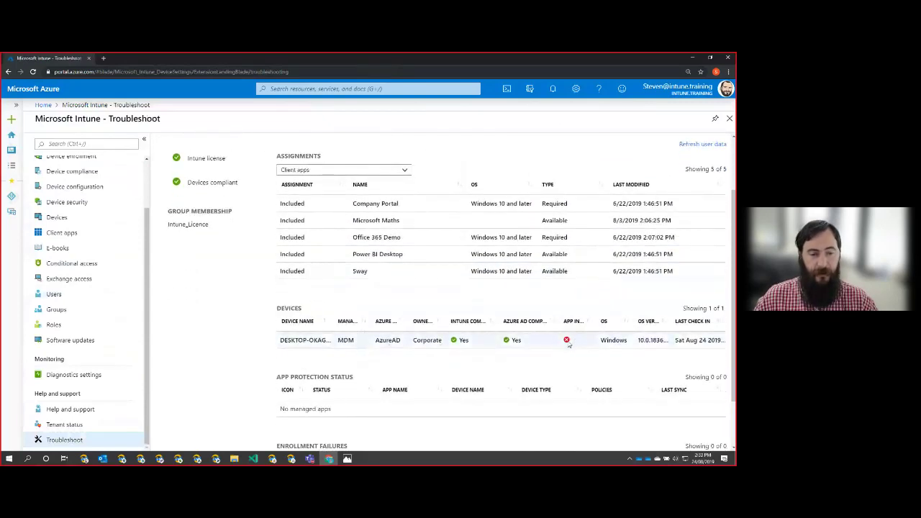
{"action": "left_click", "coordinate": [531, 344]}
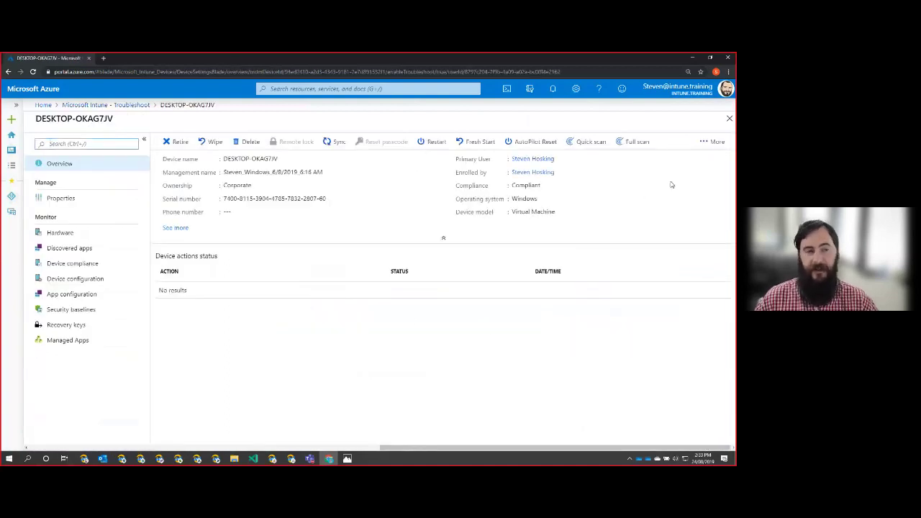
{"action": "left_click", "coordinate": [729, 118]}
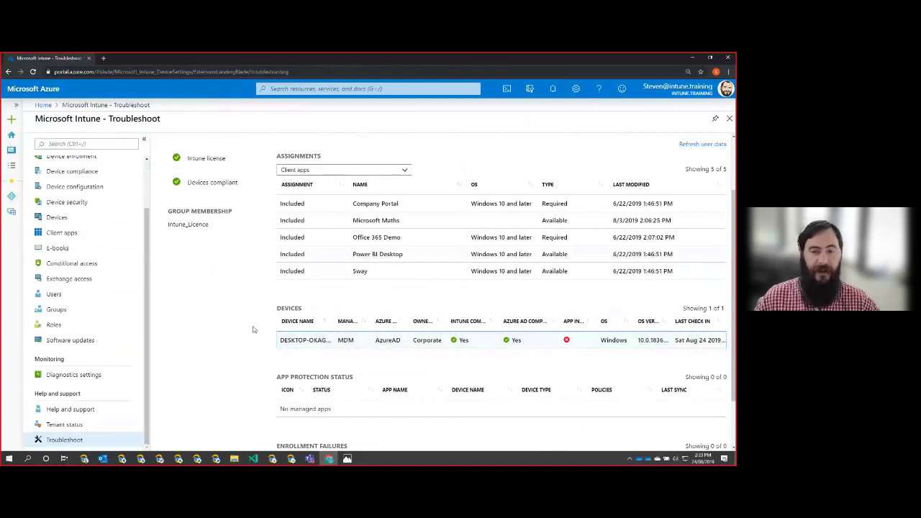
Review the user's account status, Intune license and device compliance indicators on the Troubleshoot page
{"action": "scroll", "coordinate": [253, 330], "scroll_direction": "up", "scroll_amount": 2}
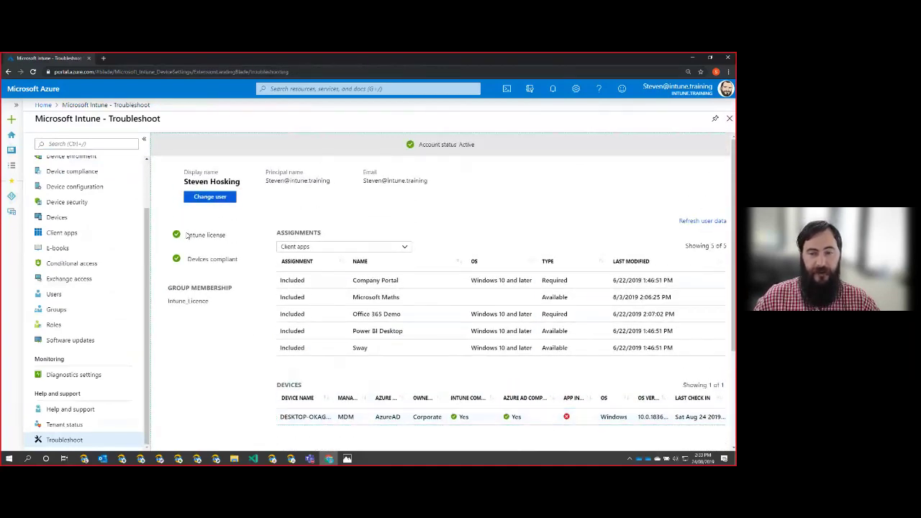
{"action": "left_click_drag", "start_coordinate": [187, 236], "coordinate": [240, 245]}
{"action": "left_click", "coordinate": [238, 242]}
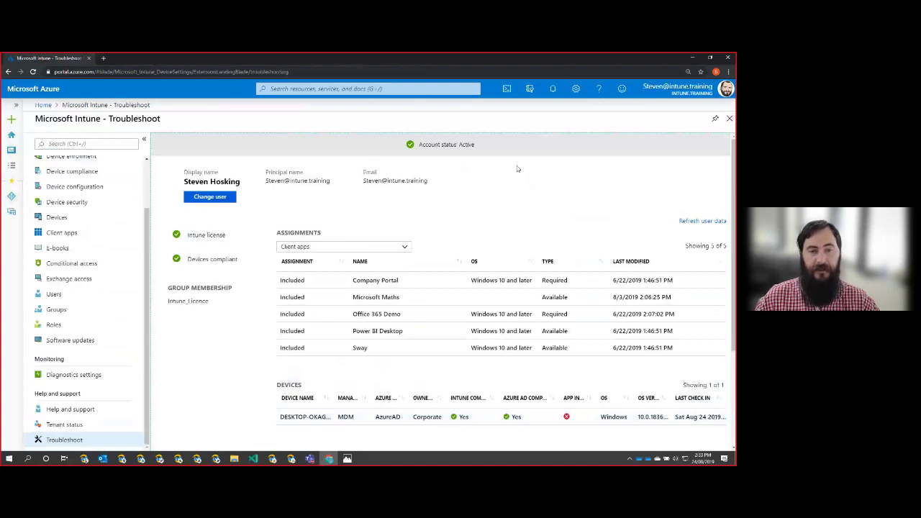
{"action": "left_click_drag", "start_coordinate": [458, 145], "coordinate": [530, 146]}
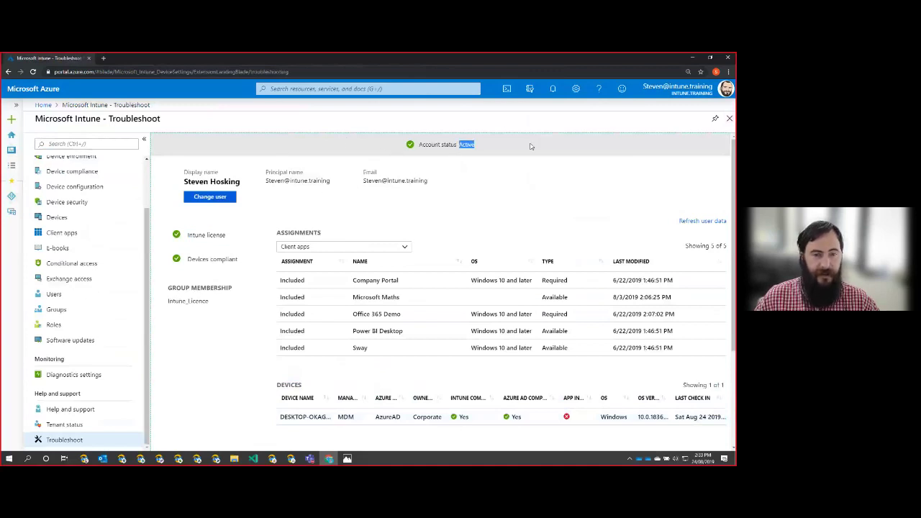
{"action": "left_click", "coordinate": [530, 146]}
{"action": "left_click_drag", "start_coordinate": [186, 234], "coordinate": [240, 266]}
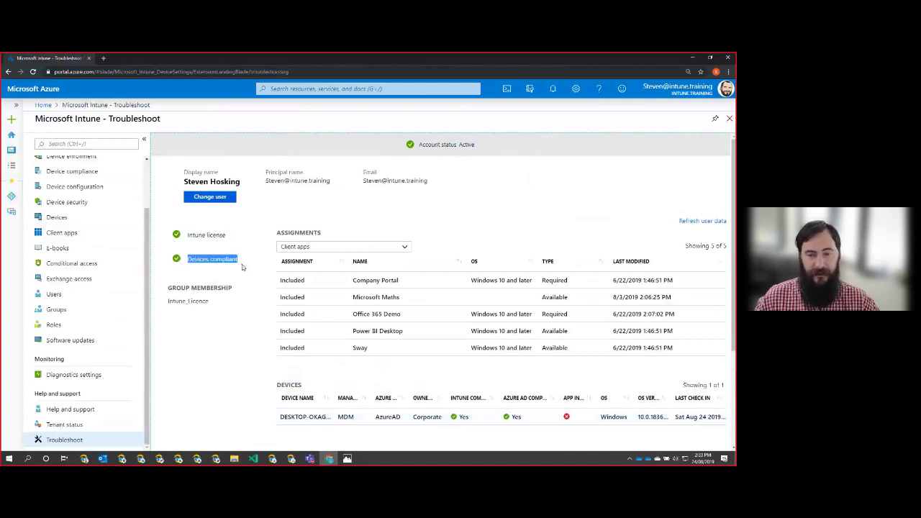
{"action": "left_click", "coordinate": [226, 284]}
{"action": "left_click", "coordinate": [318, 252]}
{"action": "left_click", "coordinate": [451, 208]}
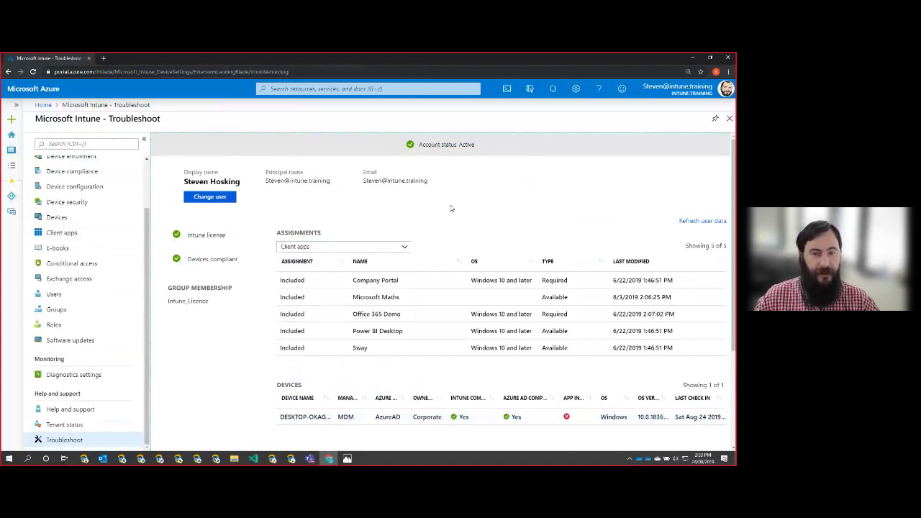
Show the user's assignments for compliance policies, configuration profiles and enrollment restrictions in turn
{"action": "left_click", "coordinate": [390, 250]}
{"action": "left_click", "coordinate": [352, 270]}
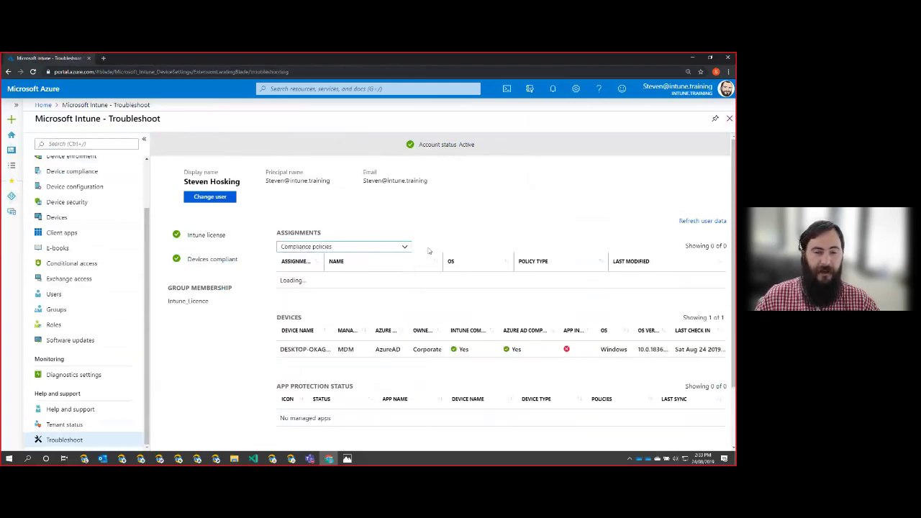
{"action": "left_click", "coordinate": [370, 248]}
{"action": "left_click", "coordinate": [316, 280]}
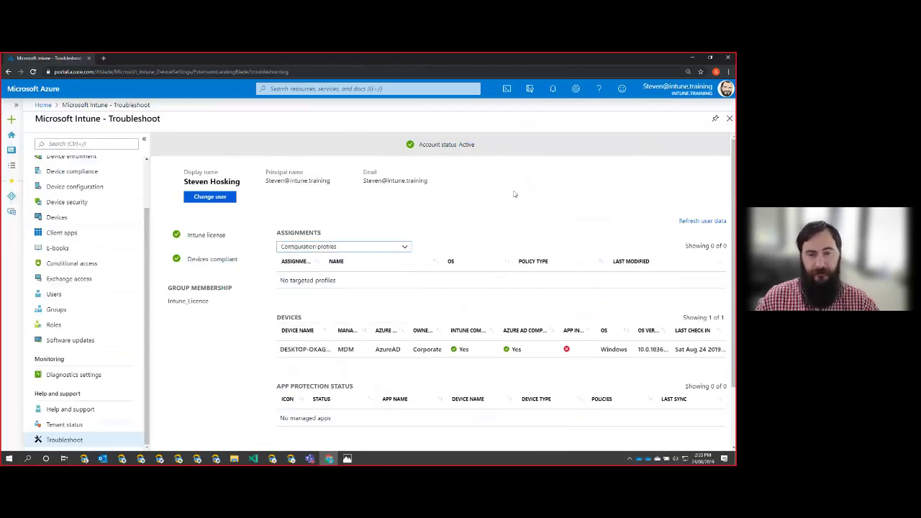
{"action": "left_click", "coordinate": [385, 249]}
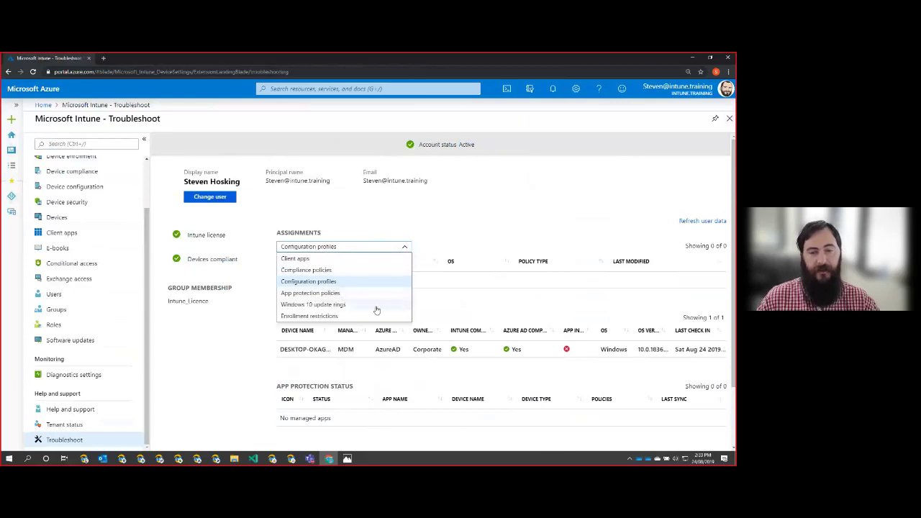
{"action": "left_click", "coordinate": [320, 322]}
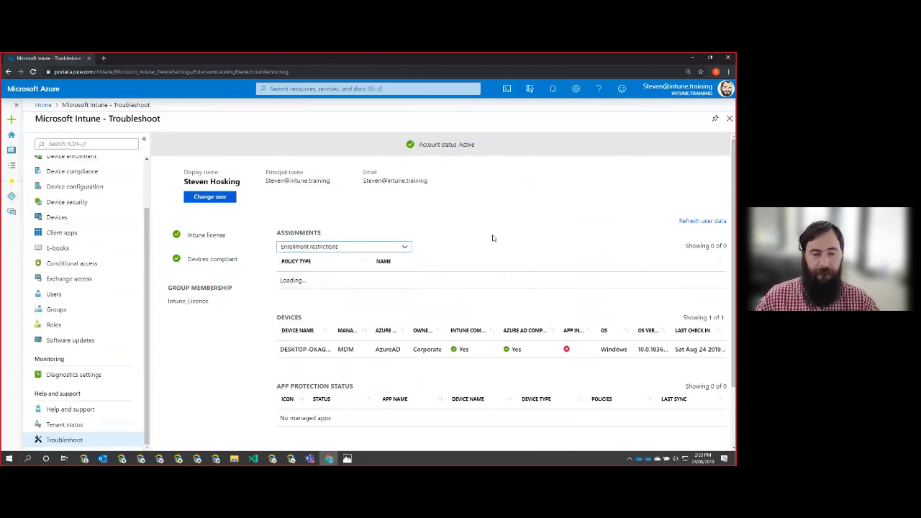
Examine the listed enrollment restrictions, the app protection status and the enrollment failures for the user
{"action": "scroll", "coordinate": [460, 257], "scroll_direction": "down", "scroll_amount": 1}
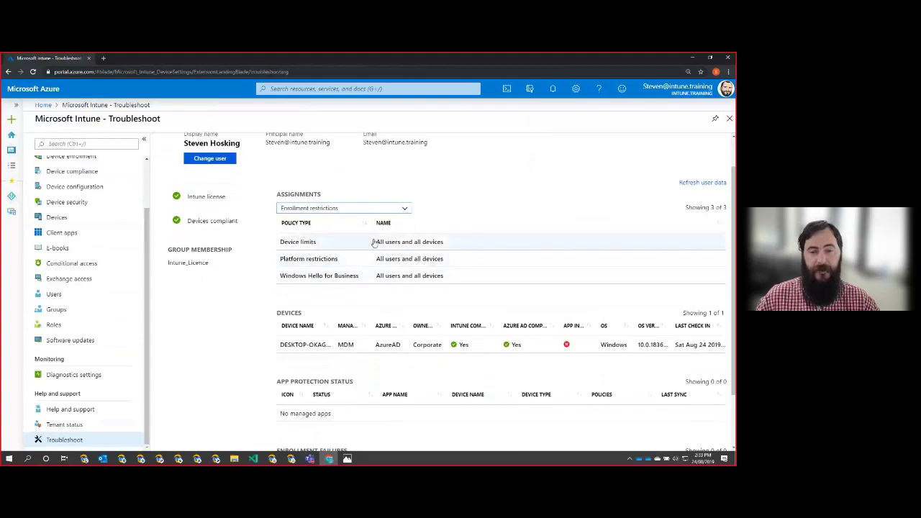
{"action": "scroll", "coordinate": [474, 264], "scroll_direction": "down", "scroll_amount": 2}
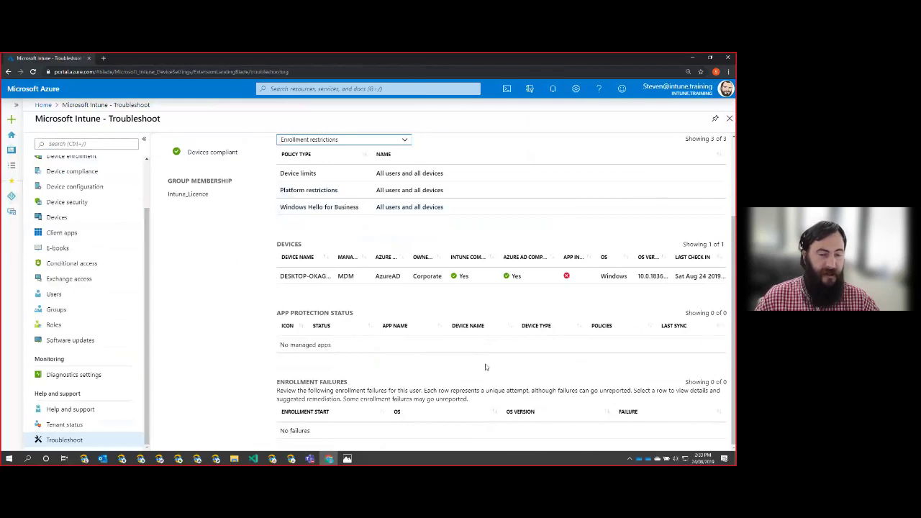
{"action": "left_click_drag", "start_coordinate": [274, 313], "coordinate": [402, 364]}
{"action": "left_click", "coordinate": [404, 380]}
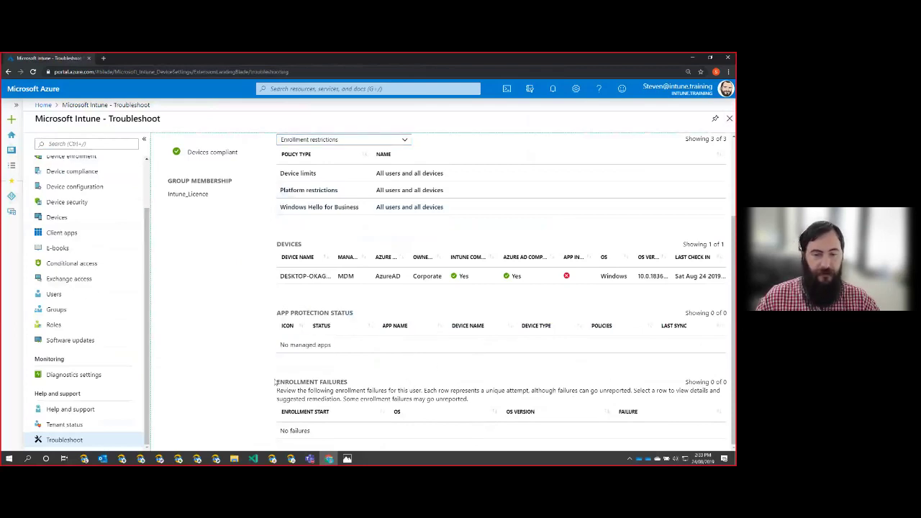
{"action": "left_click_drag", "start_coordinate": [276, 382], "coordinate": [495, 404]}
{"action": "left_click", "coordinate": [495, 404]}
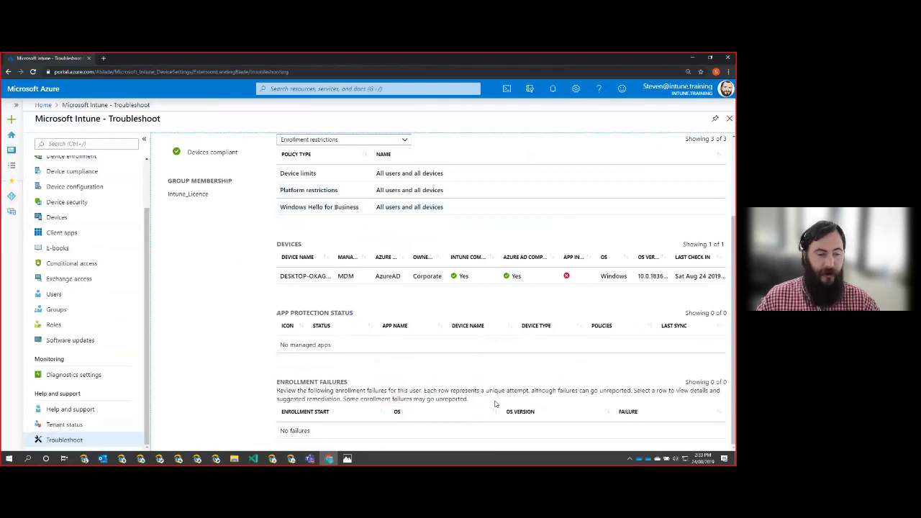
{"action": "scroll", "coordinate": [495, 405], "scroll_direction": "up", "scroll_amount": 3}
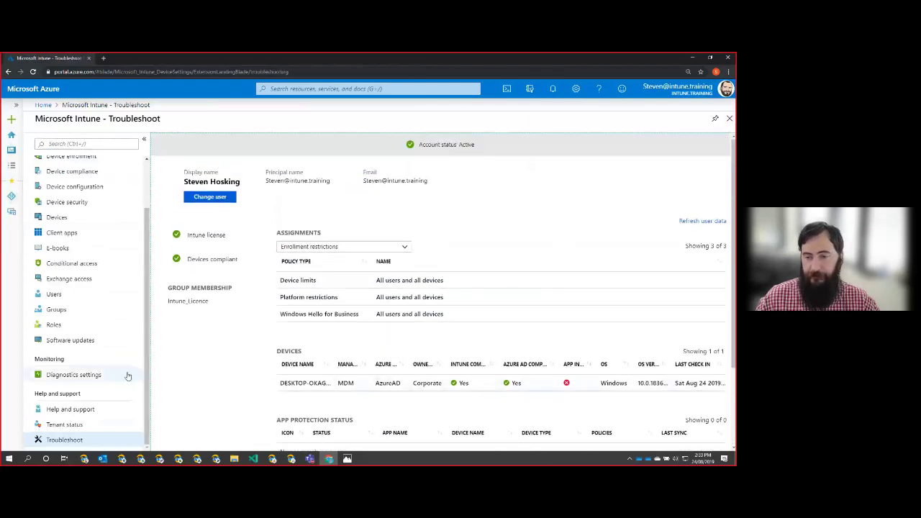
Open the Intune tenant status page and review the tenant details, connector status and service health
{"action": "scroll", "coordinate": [119, 371], "scroll_direction": "up", "scroll_amount": 1}
{"action": "scroll", "coordinate": [119, 368], "scroll_direction": "down", "scroll_amount": 1}
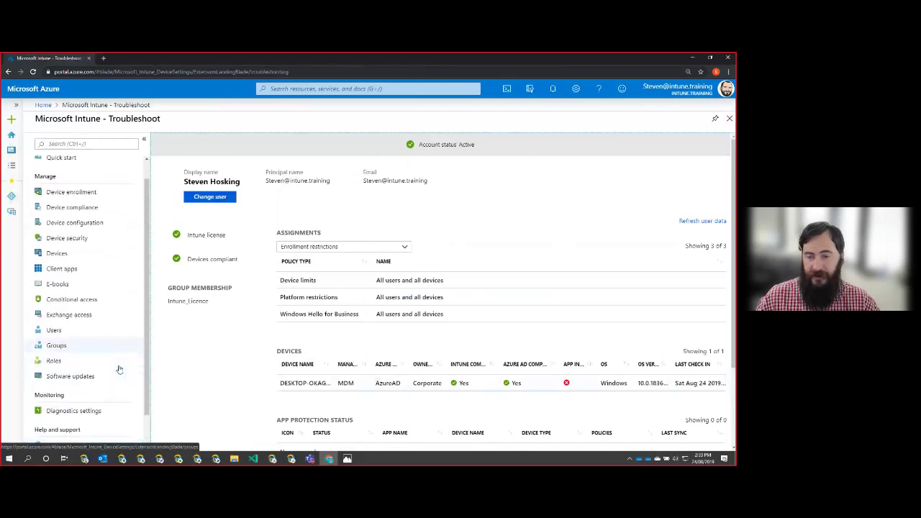
{"action": "left_click", "coordinate": [97, 426]}
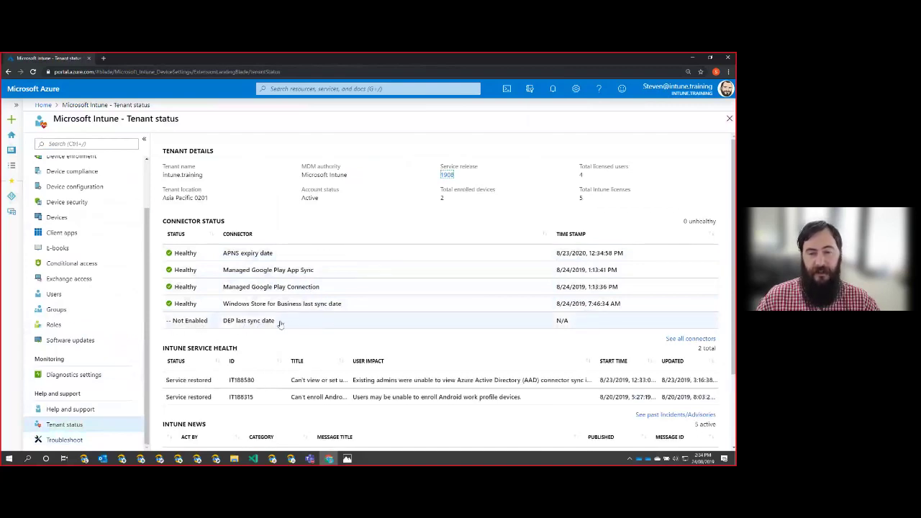
{"action": "scroll", "coordinate": [280, 321], "scroll_direction": "down", "scroll_amount": 1}
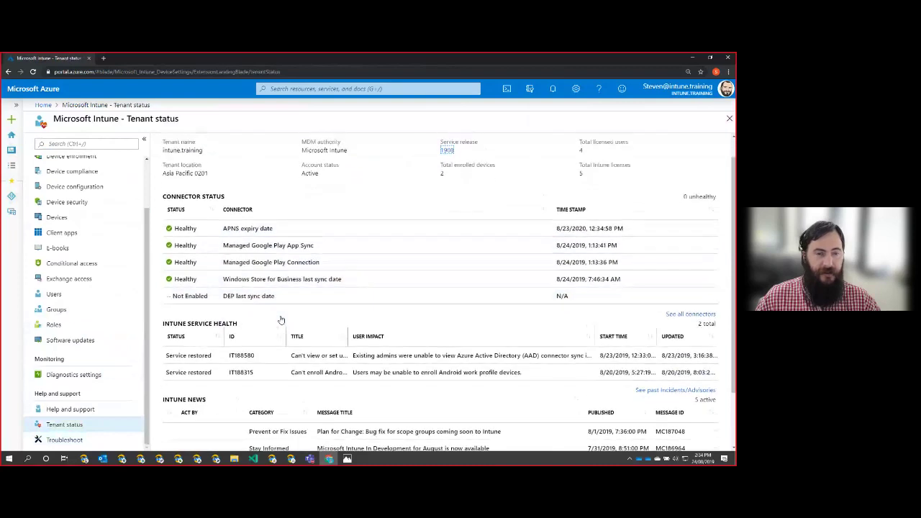
{"action": "scroll", "coordinate": [273, 322], "scroll_direction": "up", "scroll_amount": 1}
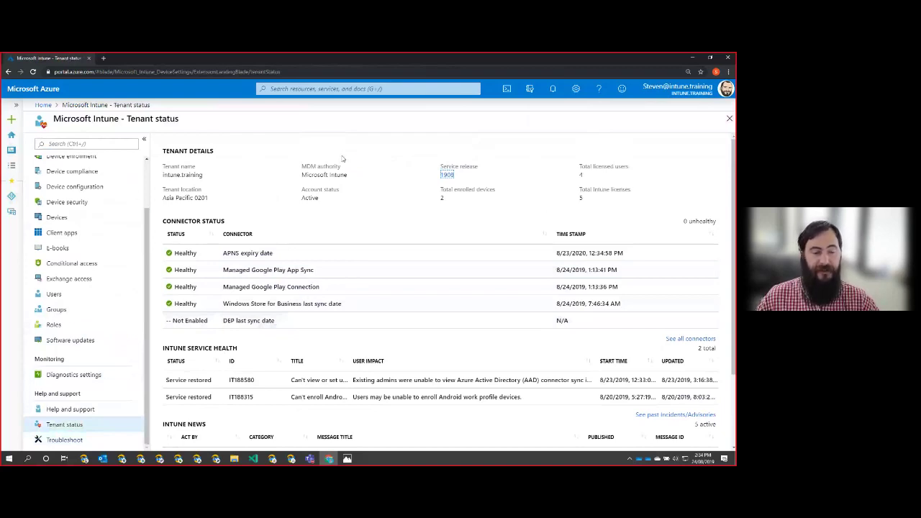
Open the What's new documentation for service release 1908 and highlight the three-day regional rollout order
{"action": "left_click", "coordinate": [446, 176]}
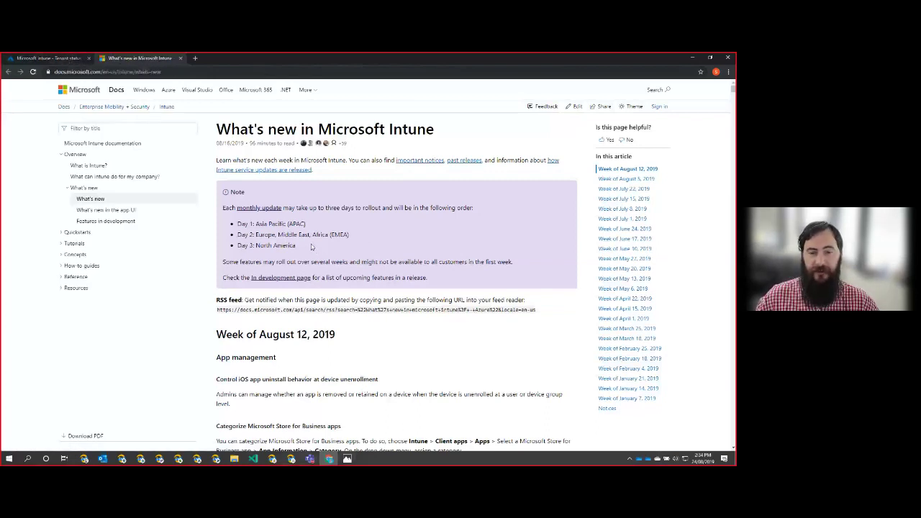
{"action": "left_click_drag", "start_coordinate": [314, 251], "coordinate": [236, 225]}
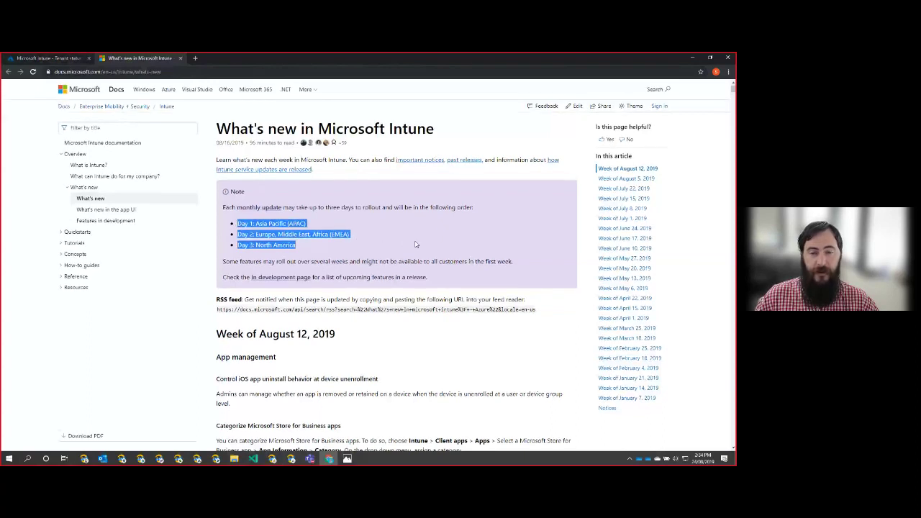
{"action": "scroll", "coordinate": [275, 187], "scroll_direction": "down", "scroll_amount": 1}
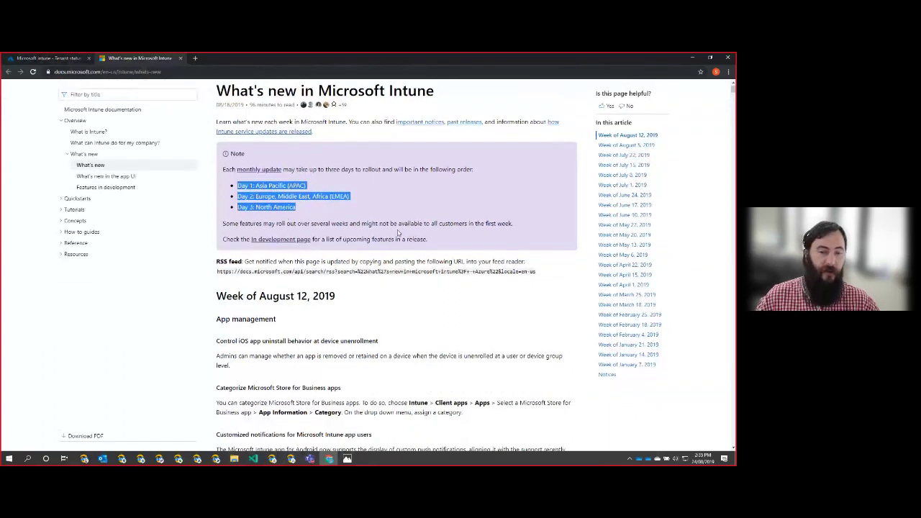
{"action": "left_click", "coordinate": [353, 225]}
Highlight the RSS feed URL in the What's new in Microsoft Intune article
{"action": "scroll", "coordinate": [364, 288], "scroll_direction": "down", "scroll_amount": 2}
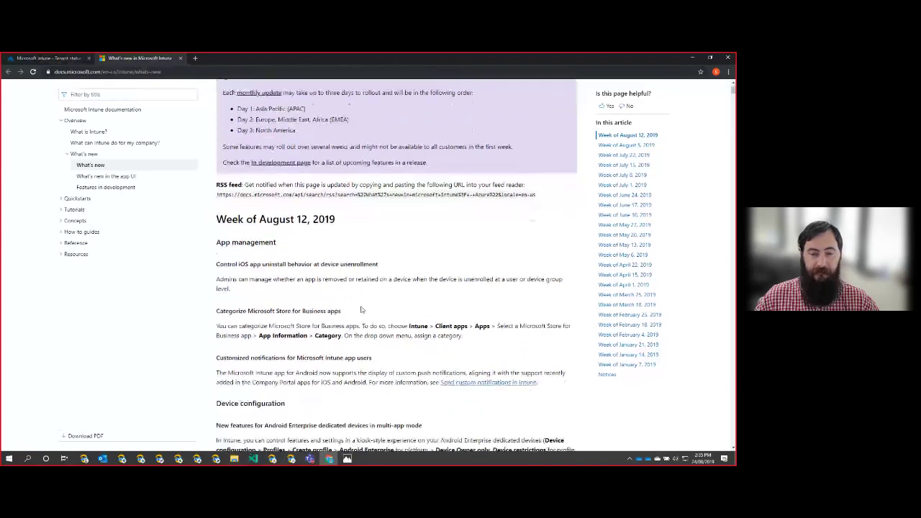
{"action": "scroll", "coordinate": [388, 298], "scroll_direction": "up", "scroll_amount": 1}
{"action": "scroll", "coordinate": [388, 297], "scroll_direction": "up", "scroll_amount": 2}
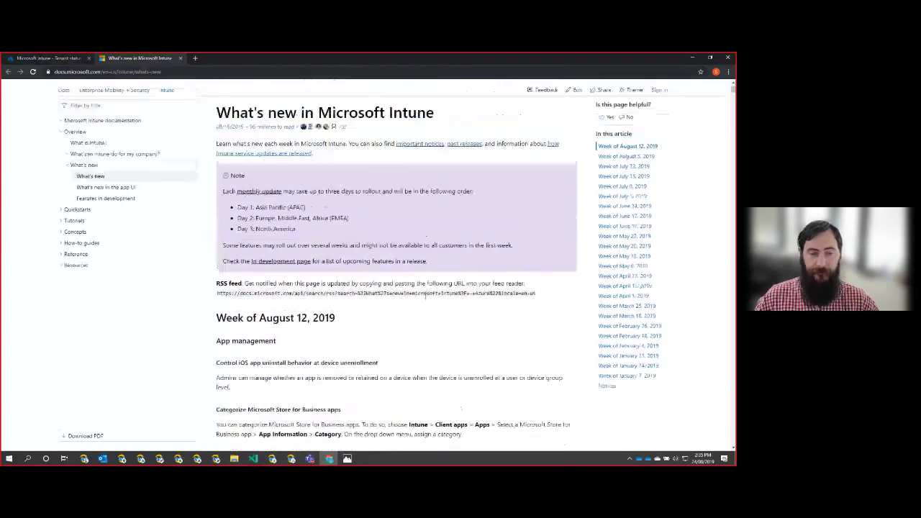
{"action": "left_click_drag", "start_coordinate": [216, 309], "coordinate": [535, 312]}
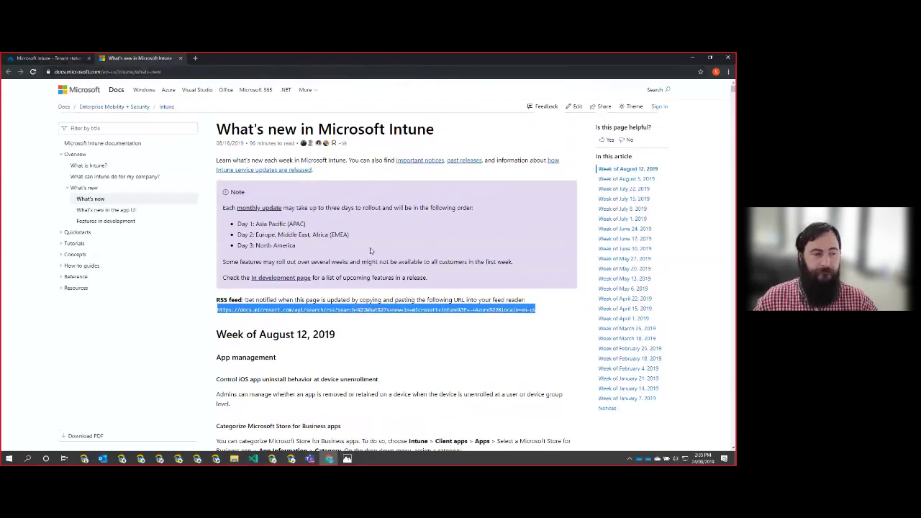
{"action": "scroll", "coordinate": [379, 260], "scroll_direction": "down", "scroll_amount": 3}
{"action": "left_click", "coordinate": [403, 210]}
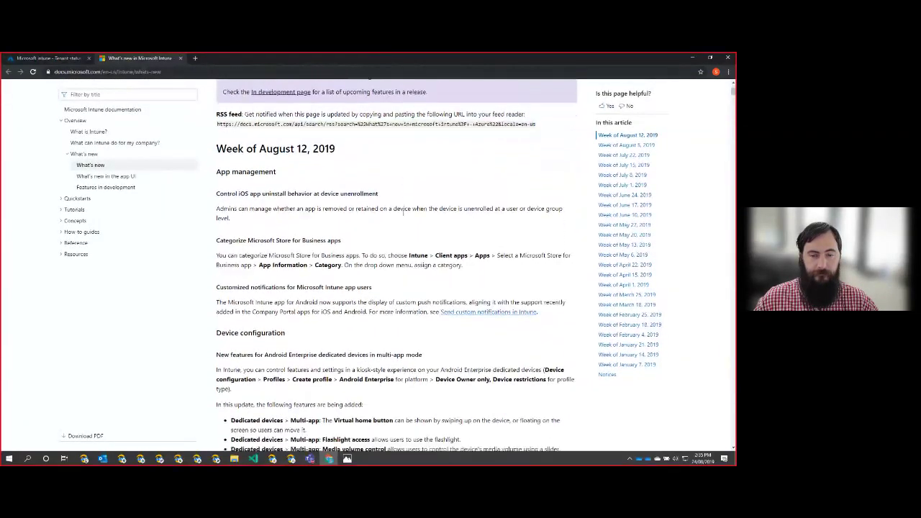
Examine the release notes for the weeks of August 12 and August 5, 2019, and return to the article's beginning
{"action": "scroll", "coordinate": [403, 212], "scroll_direction": "down", "scroll_amount": 4}
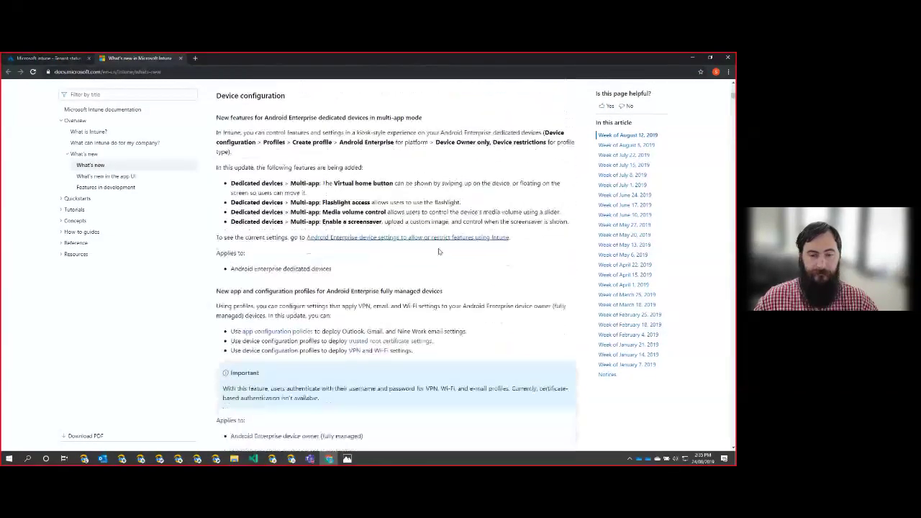
{"action": "scroll", "coordinate": [439, 251], "scroll_direction": "down", "scroll_amount": 6}
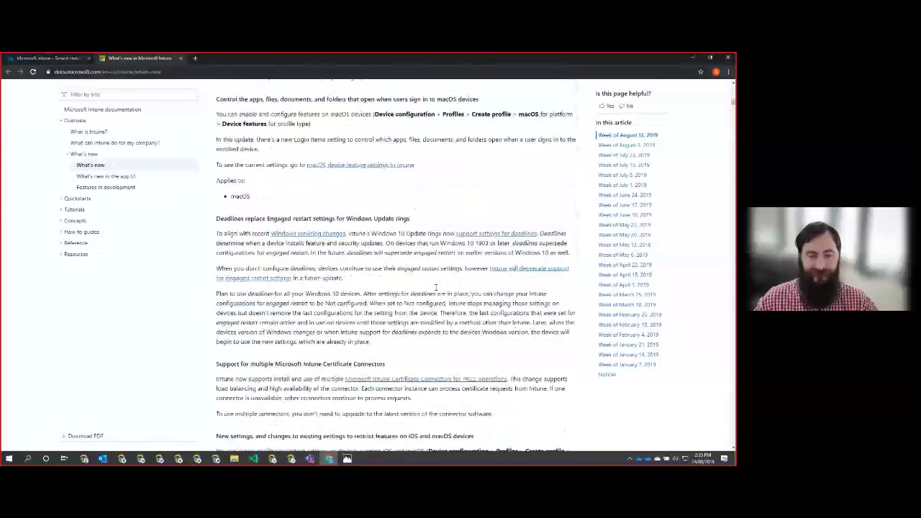
{"action": "scroll", "coordinate": [436, 287], "scroll_direction": "down", "scroll_amount": 5}
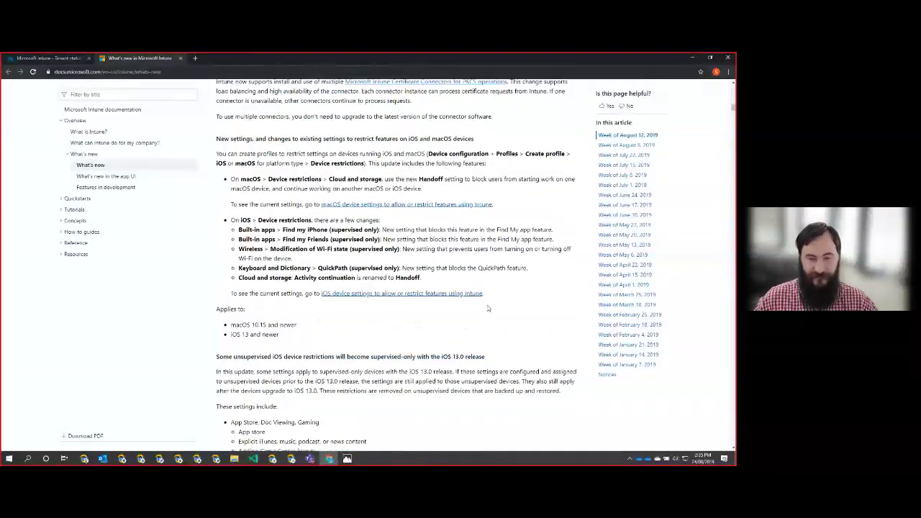
{"action": "scroll", "coordinate": [488, 308], "scroll_direction": "down", "scroll_amount": 8}
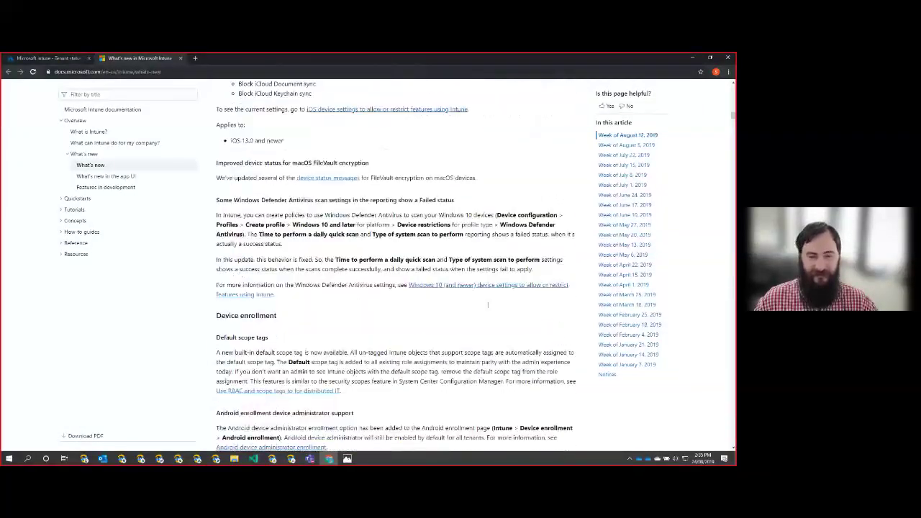
{"action": "scroll", "coordinate": [487, 304], "scroll_direction": "down", "scroll_amount": 8}
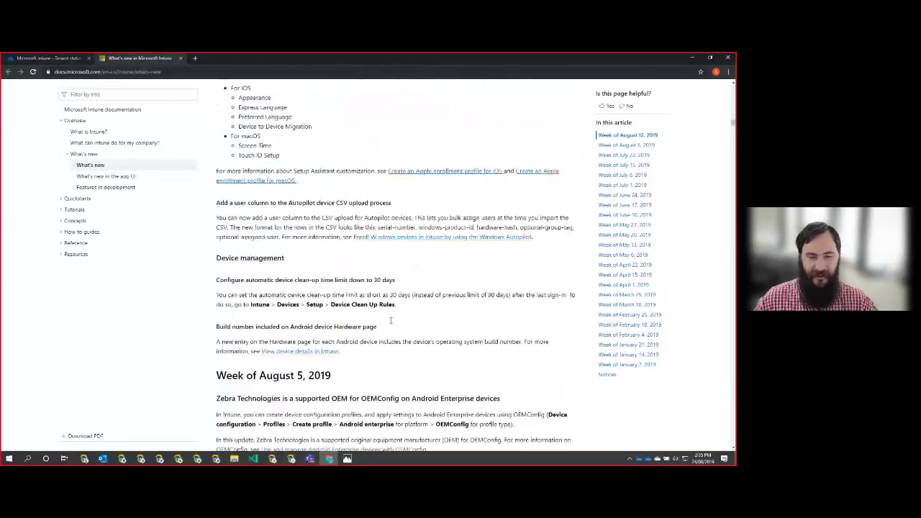
{"action": "scroll", "coordinate": [396, 309], "scroll_direction": "down", "scroll_amount": 2}
{"action": "scroll", "coordinate": [424, 287], "scroll_direction": "up", "scroll_amount": 1}
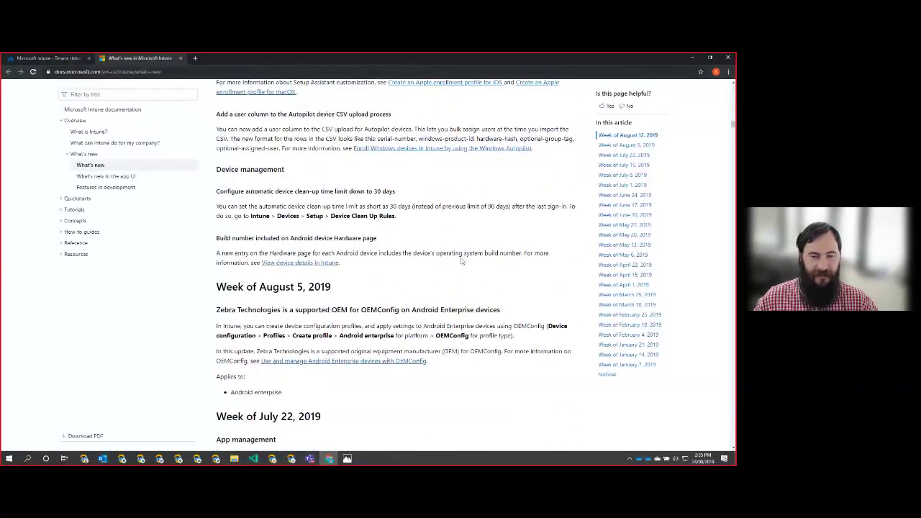
{"action": "scroll", "coordinate": [459, 252], "scroll_direction": "down", "scroll_amount": 1}
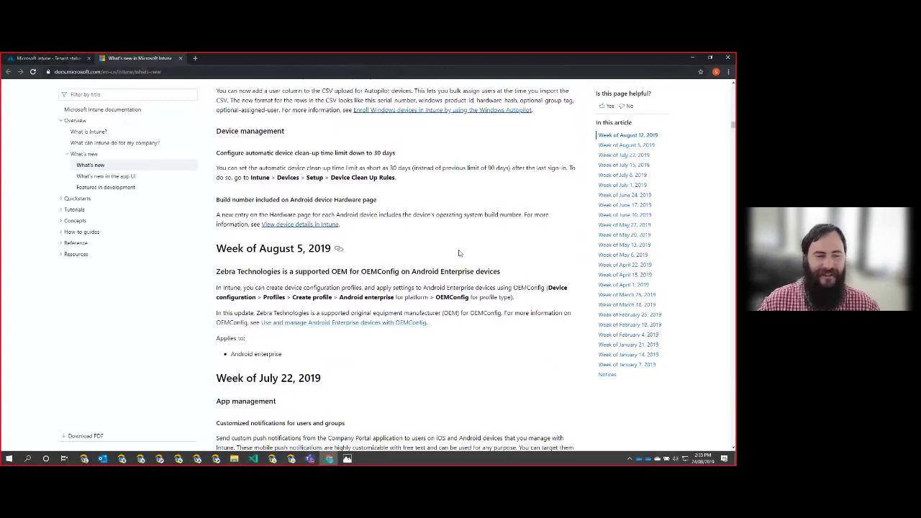
{"action": "scroll", "coordinate": [459, 252], "scroll_direction": "up", "scroll_amount": 1}
{"action": "scroll", "coordinate": [459, 253], "scroll_direction": "down", "scroll_amount": 15}
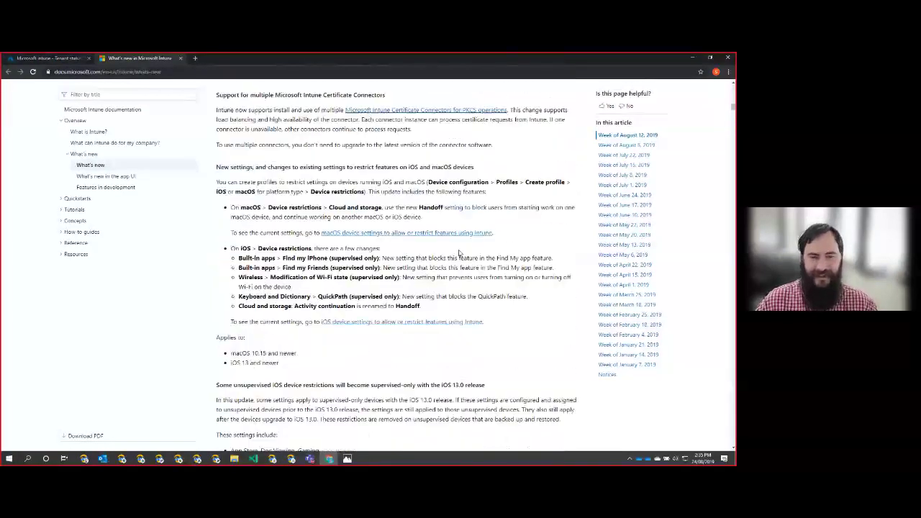
{"action": "scroll", "coordinate": [459, 253], "scroll_direction": "up", "scroll_amount": 15}
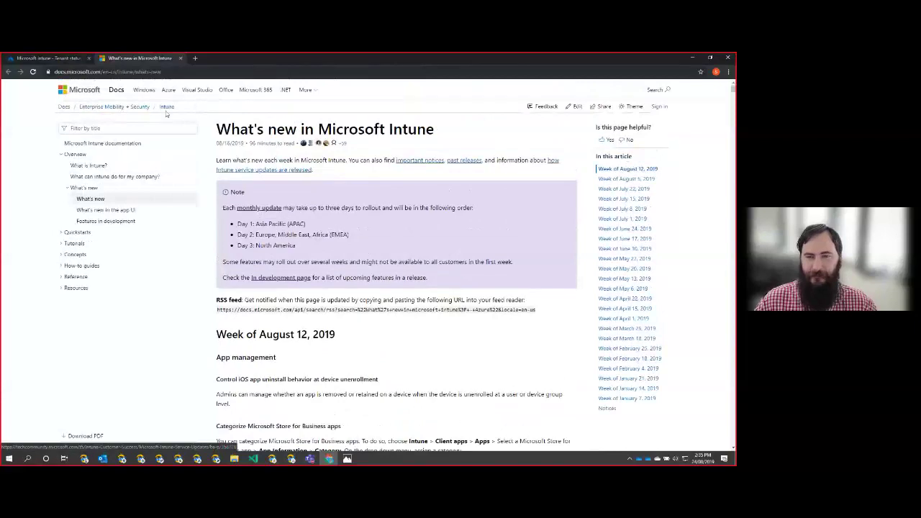
Go back to the Azure portal, close Tenant status and review Intune's overview of device compliance and app installation failures
{"action": "left_click", "coordinate": [29, 59]}
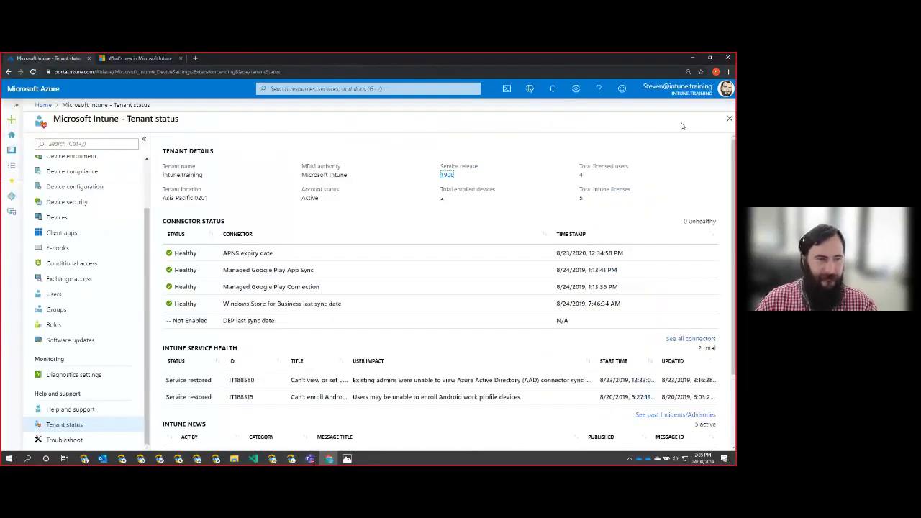
{"action": "left_click", "coordinate": [729, 118]}
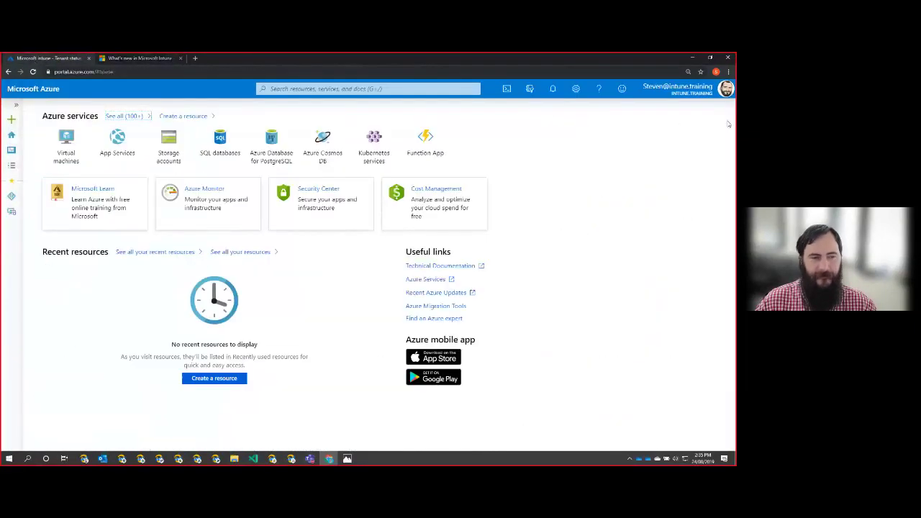
{"action": "left_click", "coordinate": [11, 211]}
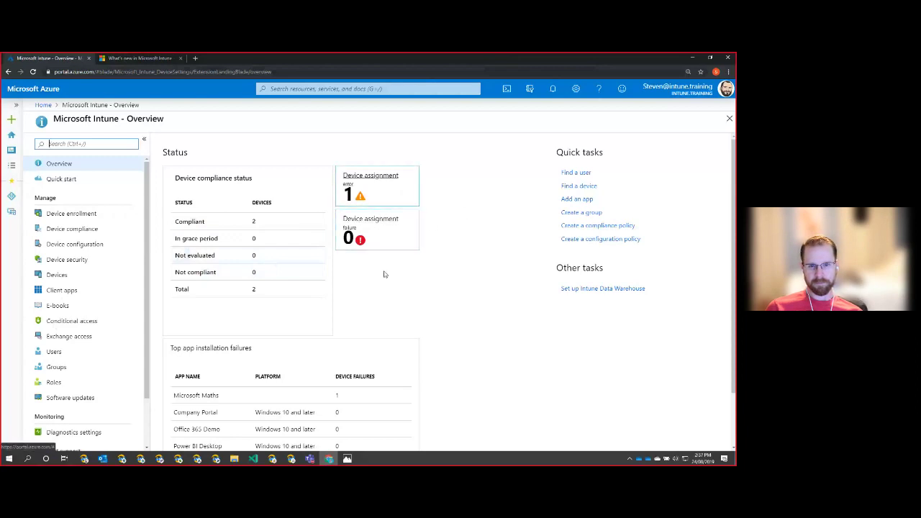
{"action": "scroll", "coordinate": [407, 279], "scroll_direction": "down", "scroll_amount": 1}
{"action": "scroll", "coordinate": [405, 189], "scroll_direction": "up", "scroll_amount": 1}
{"action": "scroll", "coordinate": [391, 232], "scroll_direction": "down", "scroll_amount": 2}
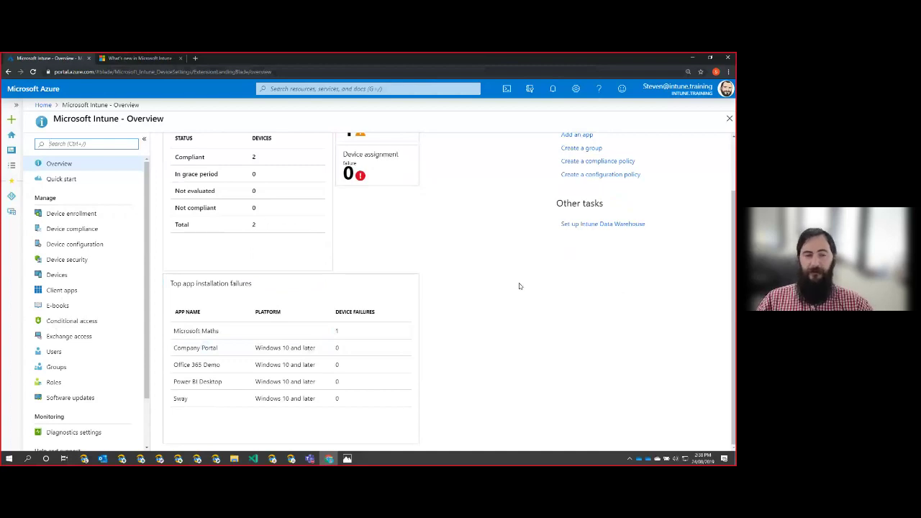
{"action": "scroll", "coordinate": [518, 286], "scroll_direction": "up", "scroll_amount": 1}
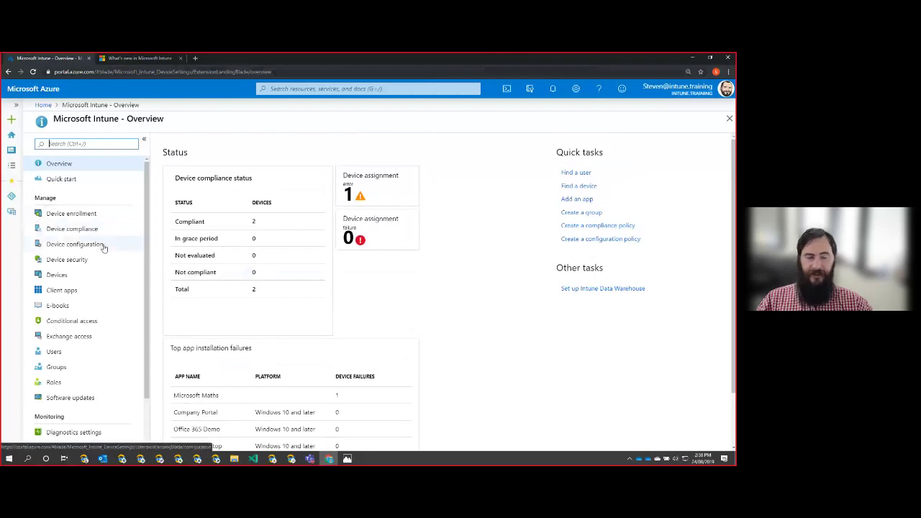
Open the install status list from Client apps' installation failures, load more apps and check the user and device failures
{"action": "left_click", "coordinate": [97, 293]}
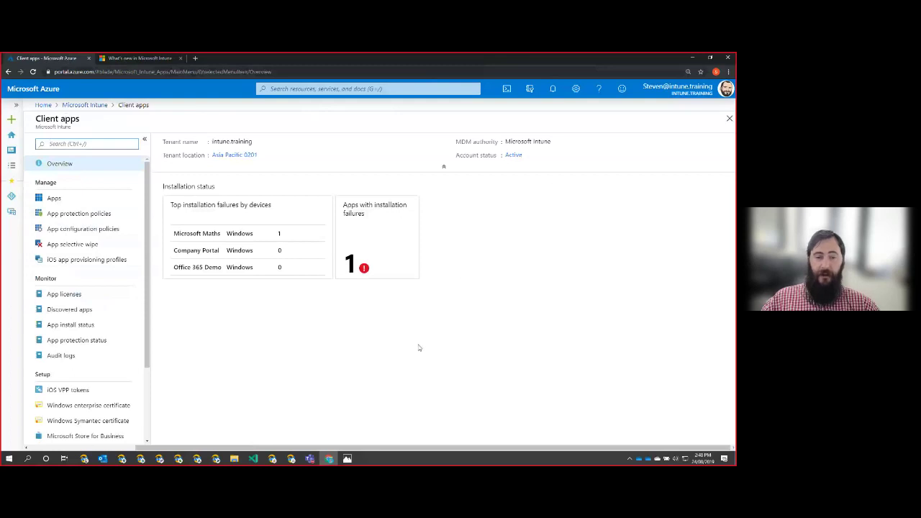
{"action": "left_click", "coordinate": [392, 266]}
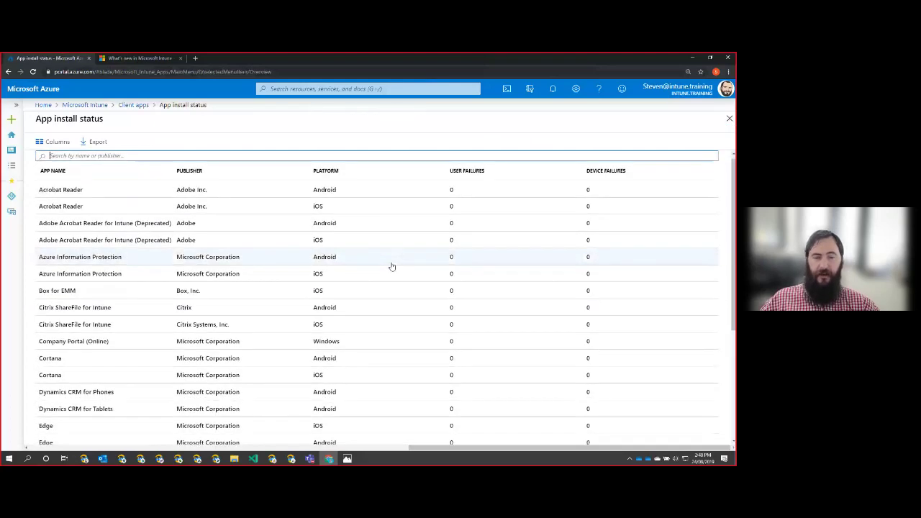
{"action": "scroll", "coordinate": [392, 267], "scroll_direction": "down", "scroll_amount": 2}
{"action": "scroll", "coordinate": [392, 267], "scroll_direction": "up", "scroll_amount": 2}
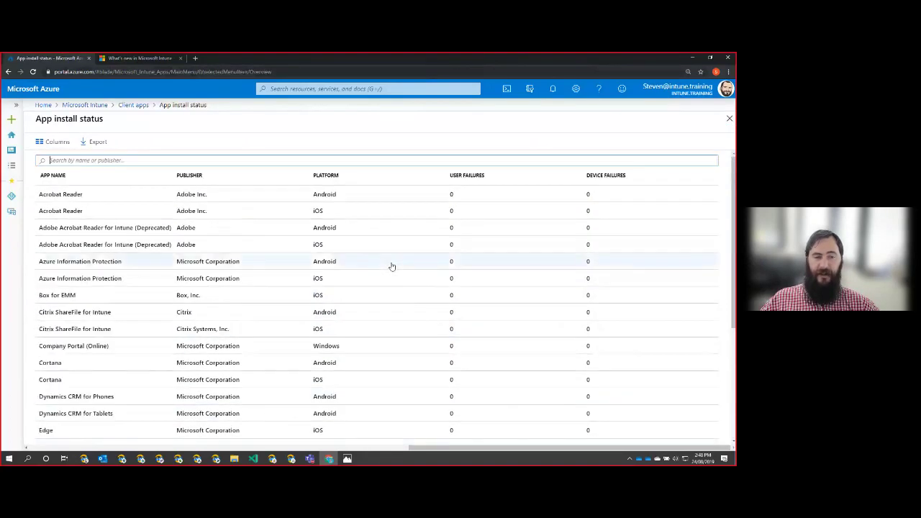
{"action": "scroll", "coordinate": [392, 267], "scroll_direction": "down", "scroll_amount": 3}
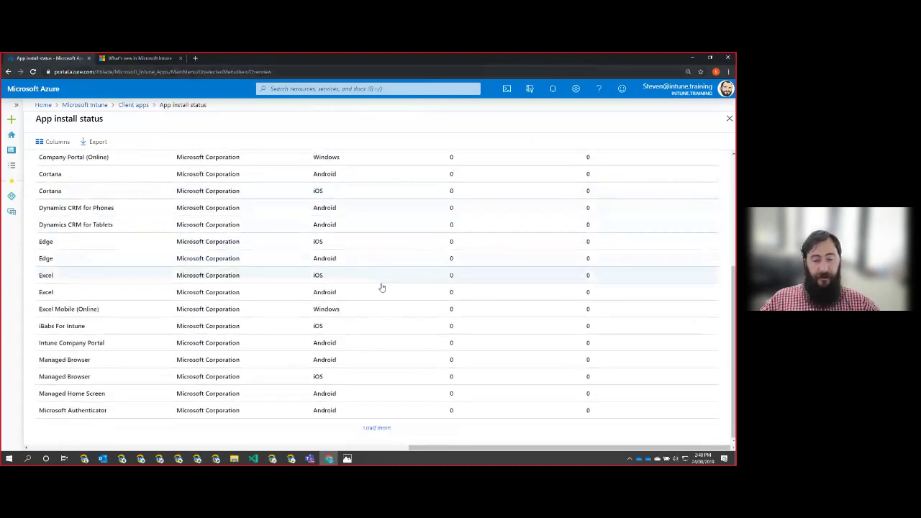
{"action": "left_click", "coordinate": [375, 429]}
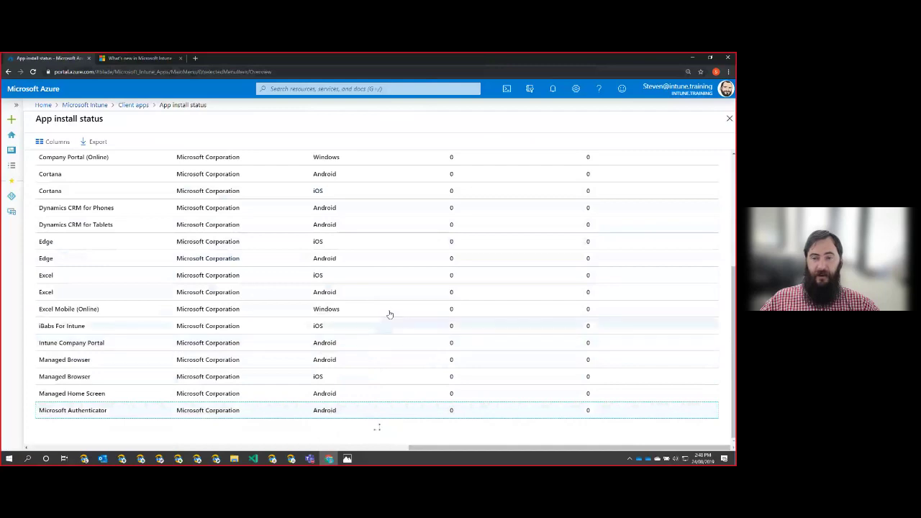
{"action": "scroll", "coordinate": [357, 296], "scroll_direction": "down", "scroll_amount": 6}
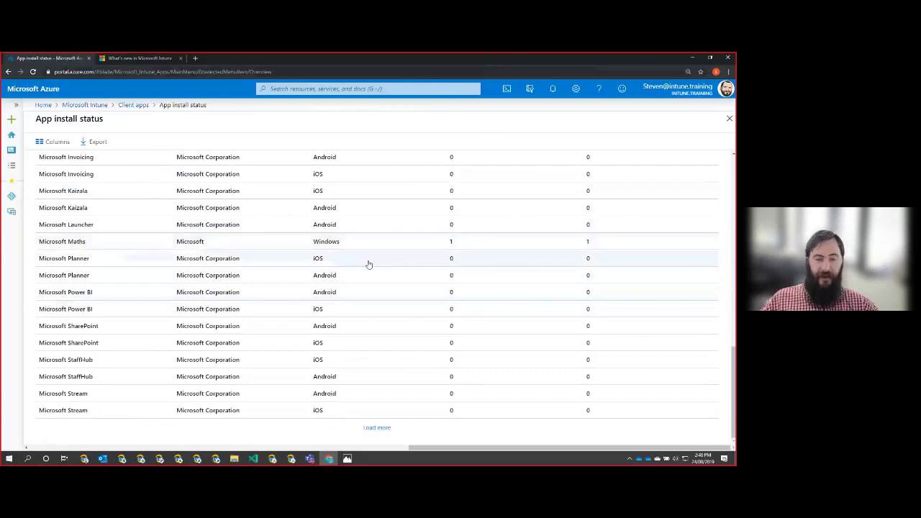
{"action": "scroll", "coordinate": [367, 266], "scroll_direction": "up", "scroll_amount": 15}
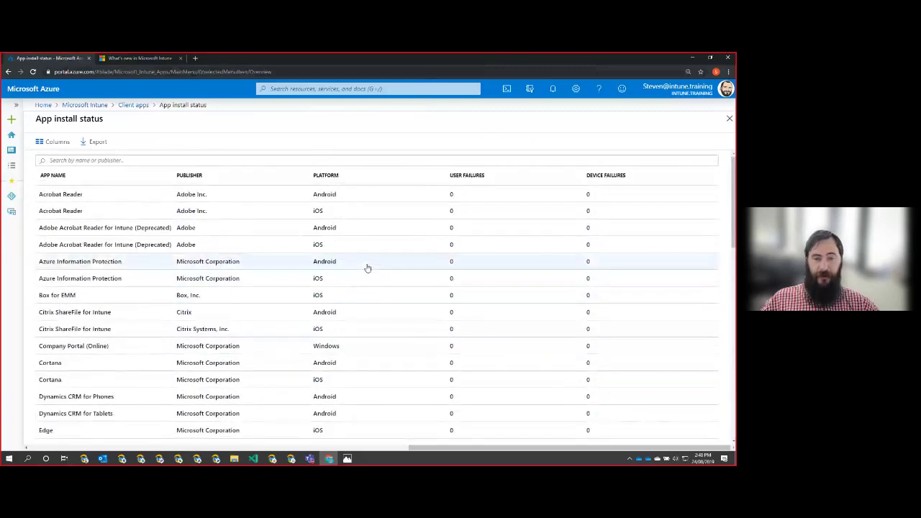
Return to Client apps and open its list of managed apps
{"action": "left_click", "coordinate": [133, 105]}
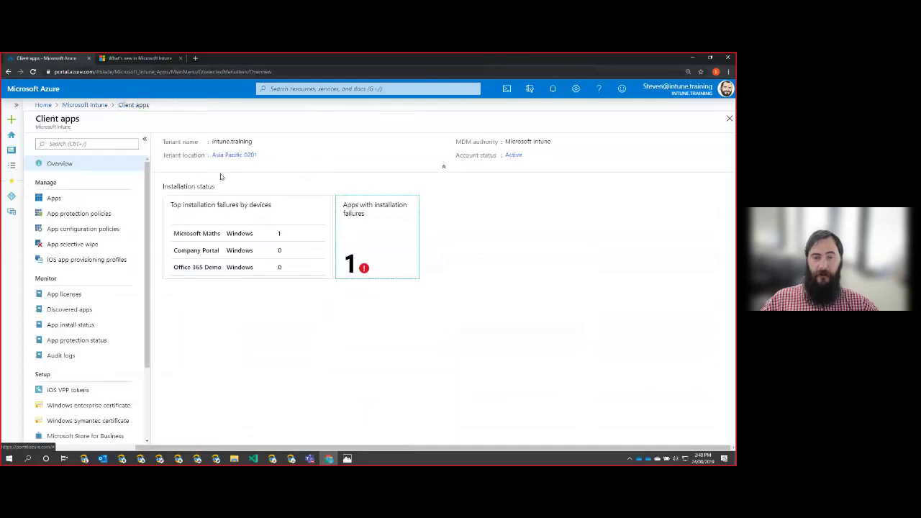
{"action": "left_click", "coordinate": [55, 199]}
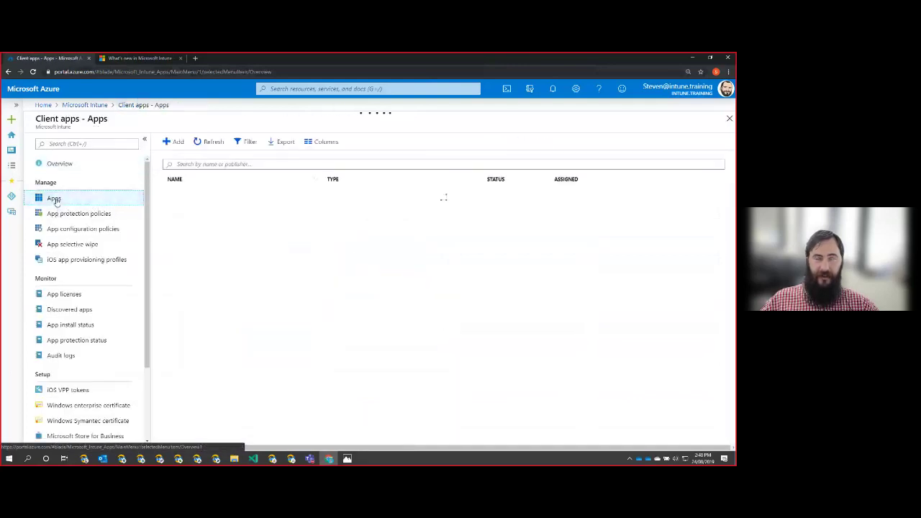